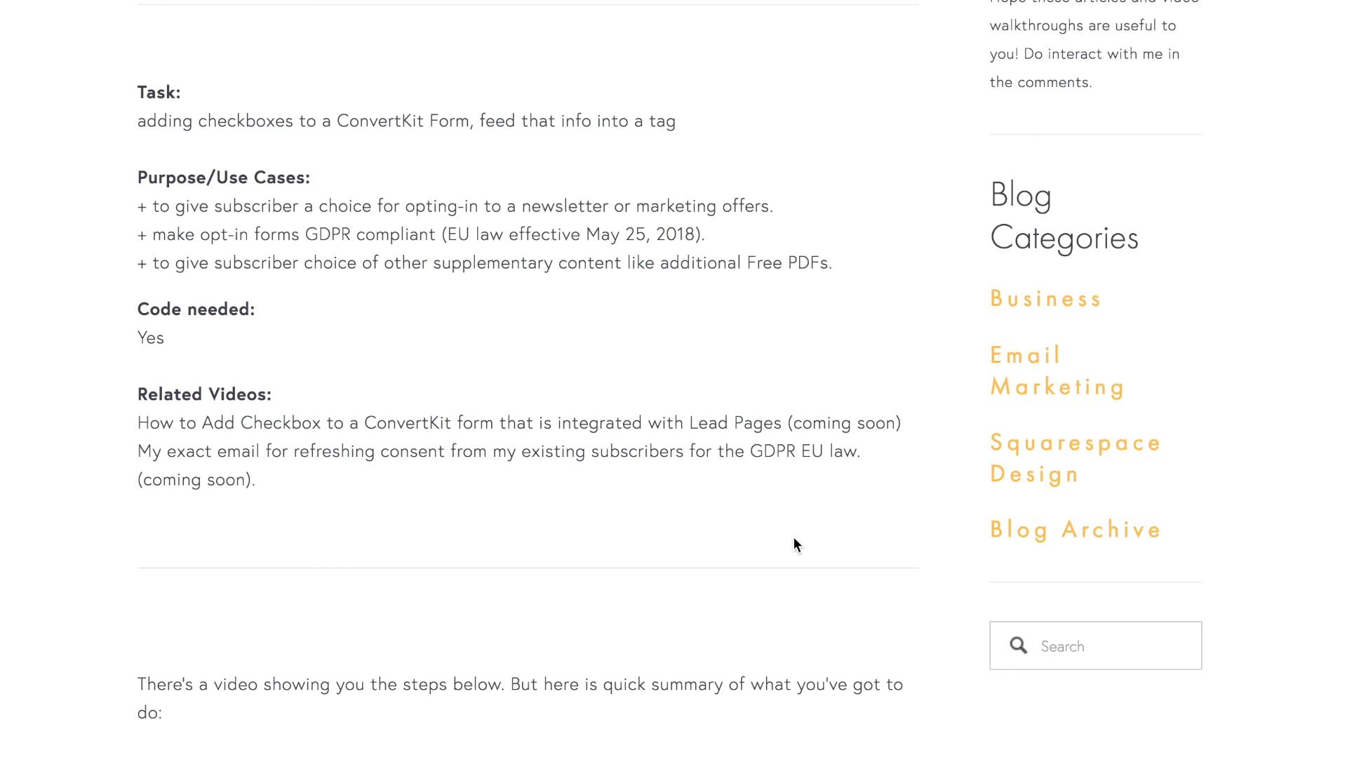
- Review the post's steps and checkbox code, then highlight step 2 about creating a tag per checkbox
{"action": "scroll", "coordinate": [794, 538], "scroll_direction": "down", "scroll_amount": 1}
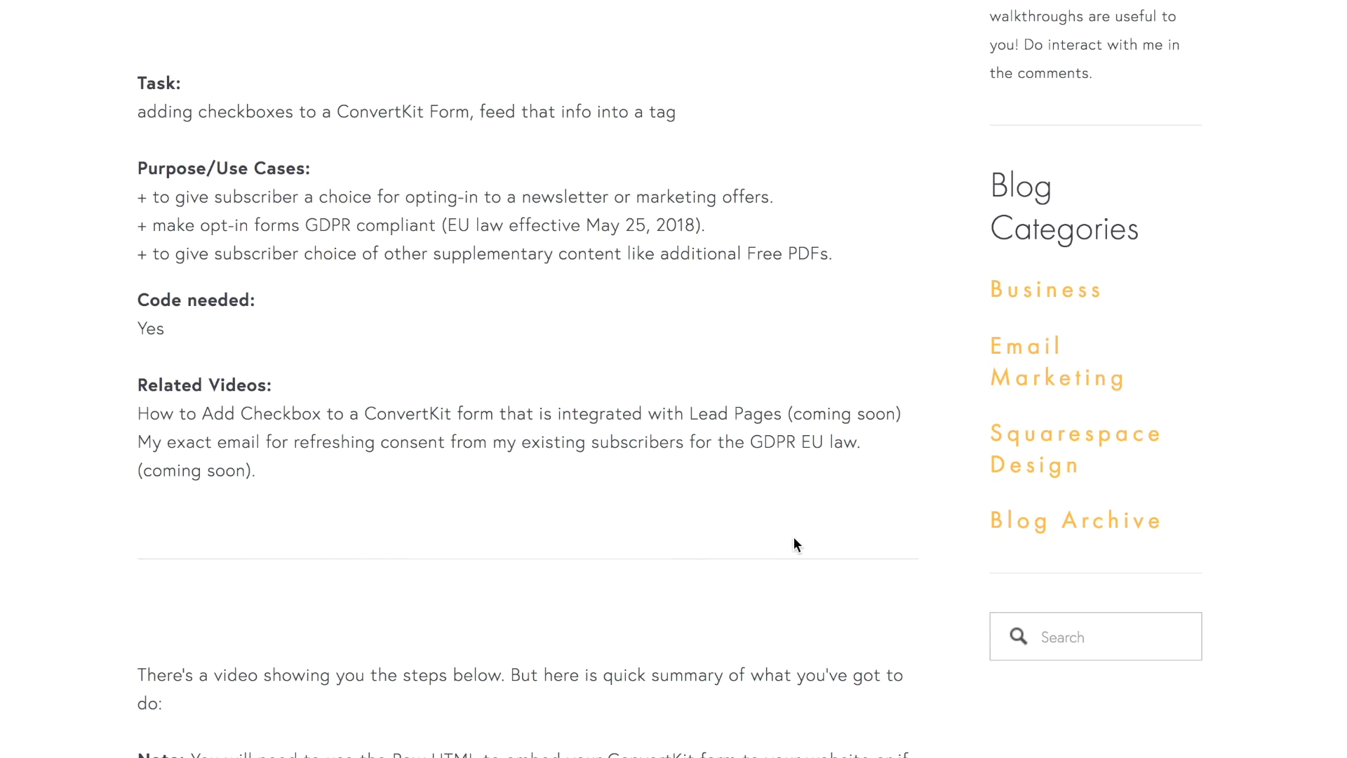
{"action": "scroll", "coordinate": [796, 544], "scroll_direction": "down", "scroll_amount": 7}
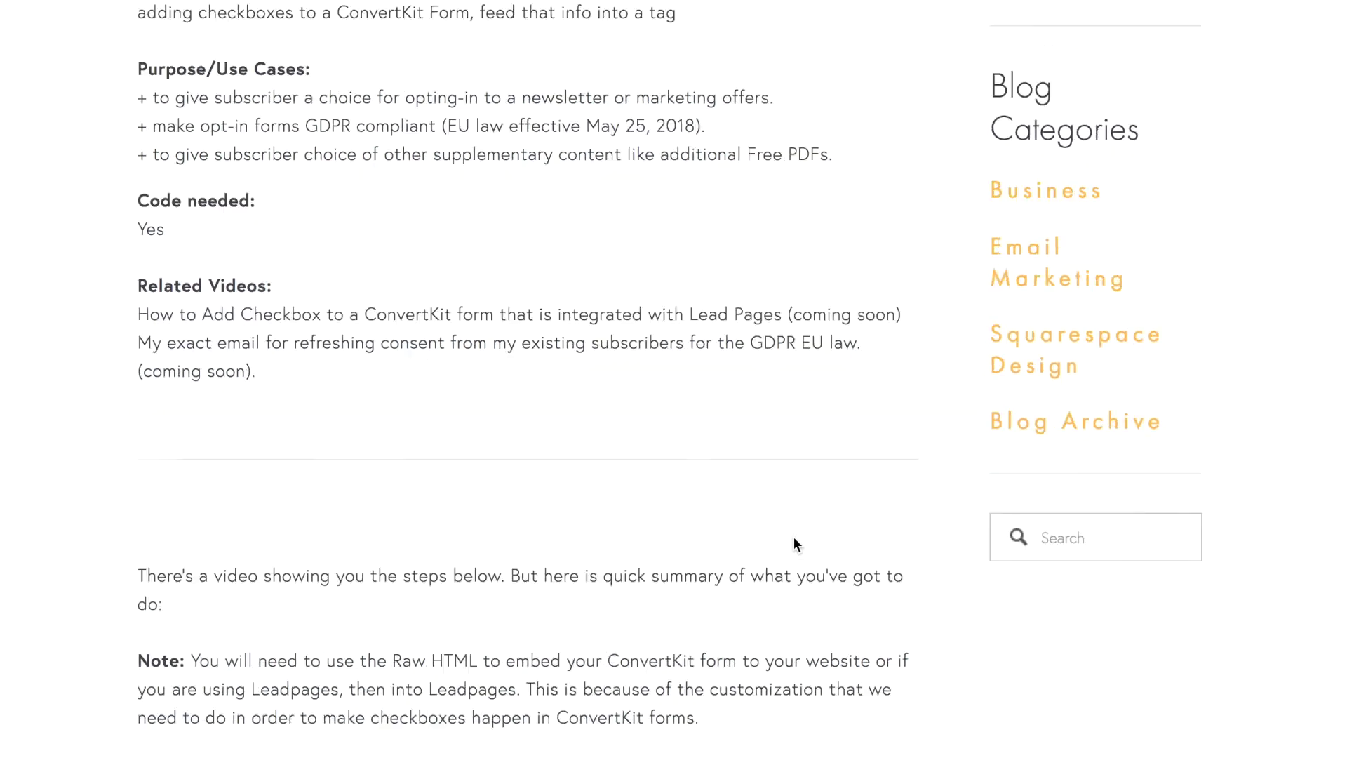
{"action": "scroll", "coordinate": [795, 541], "scroll_direction": "down", "scroll_amount": 4}
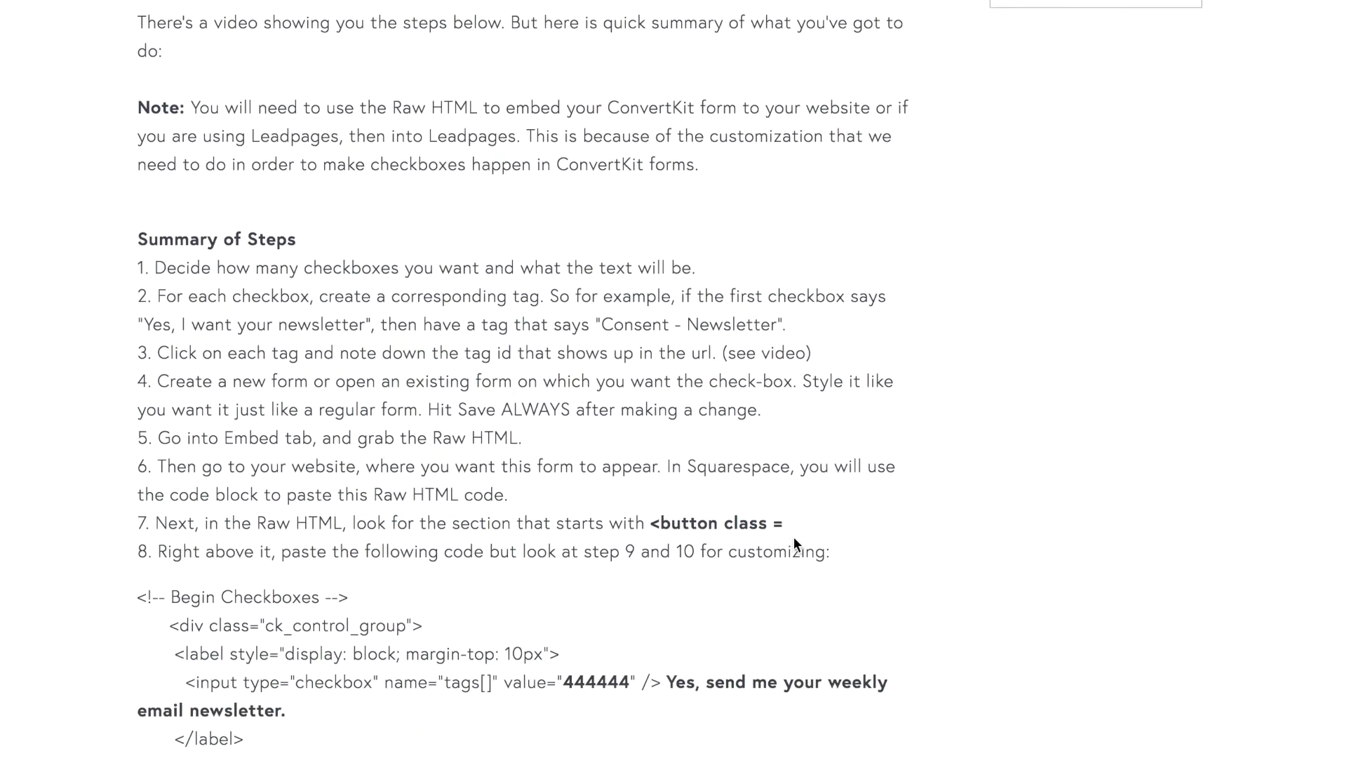
{"action": "scroll", "coordinate": [796, 540], "scroll_direction": "down", "scroll_amount": 2}
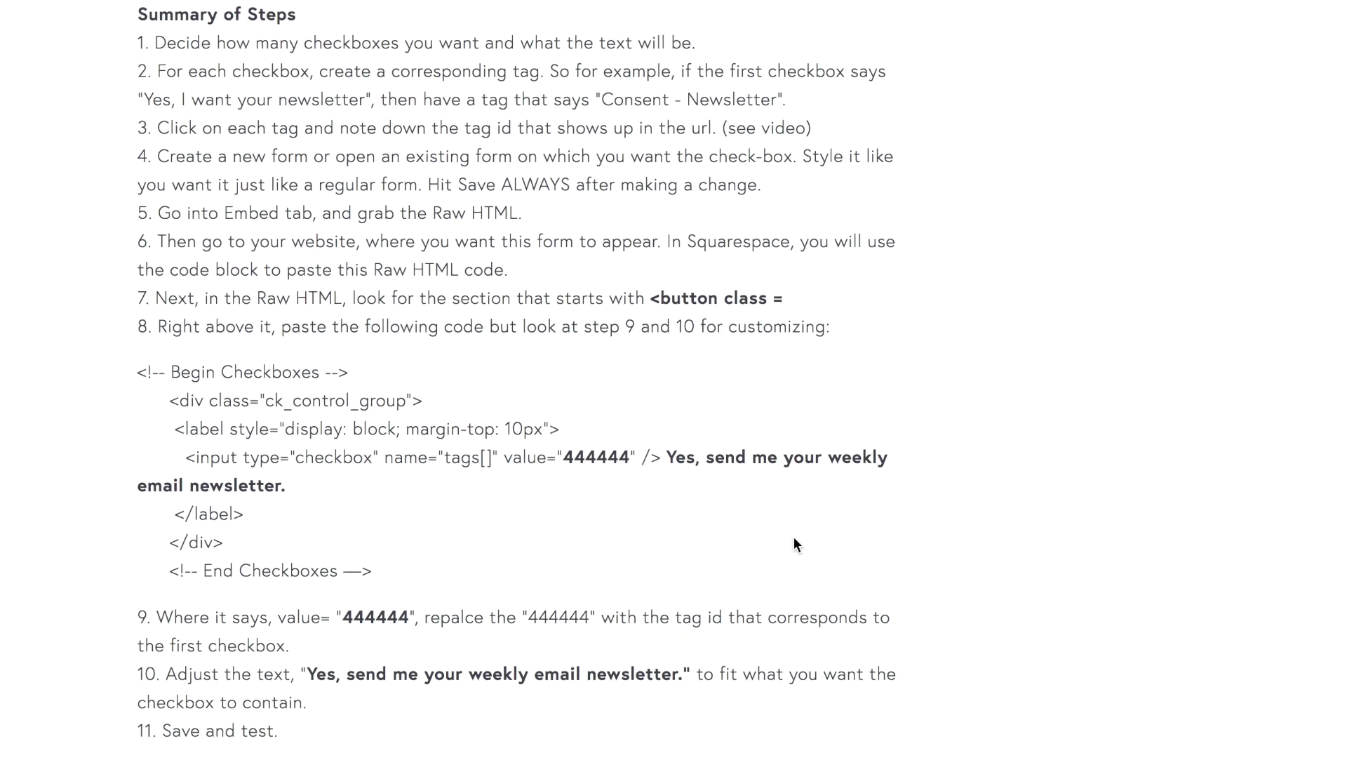
{"action": "scroll", "coordinate": [794, 538], "scroll_direction": "up", "scroll_amount": 1}
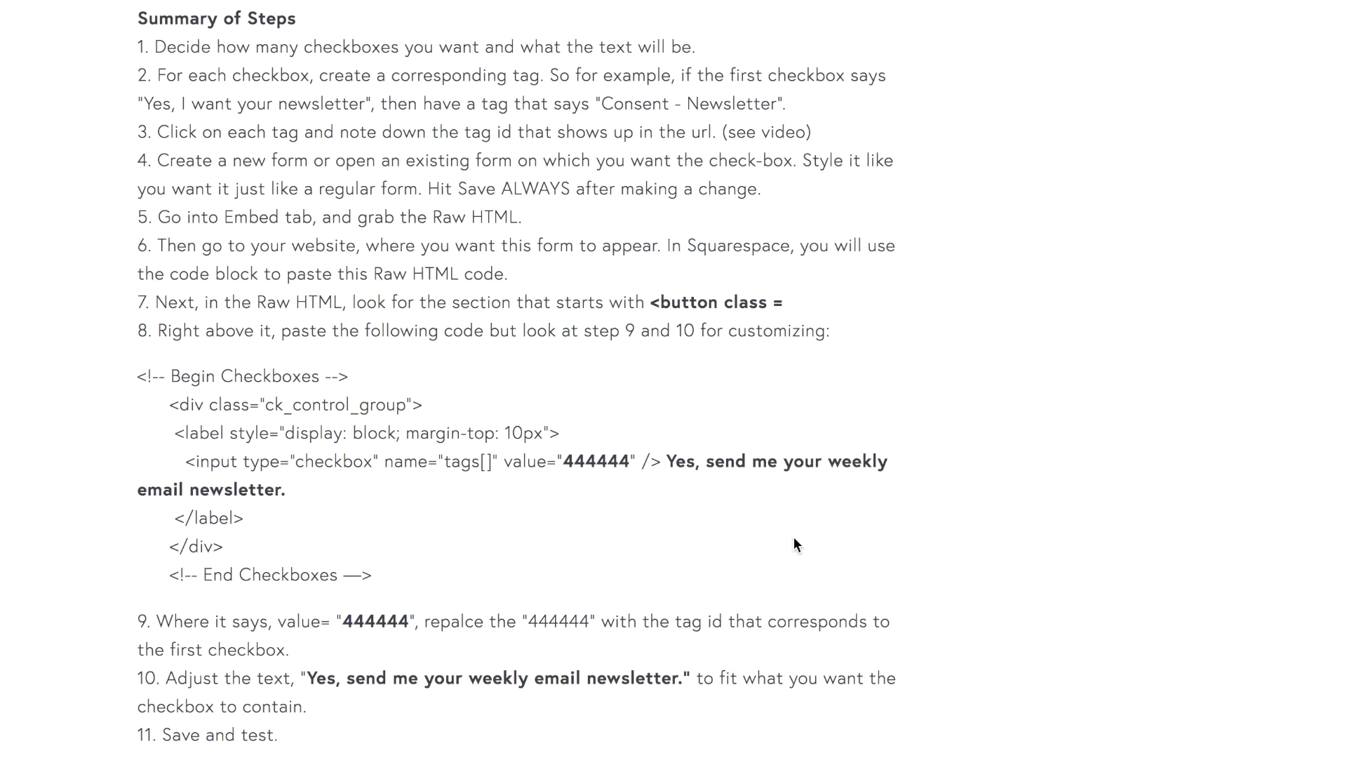
{"action": "scroll", "coordinate": [795, 541], "scroll_direction": "down", "scroll_amount": 4}
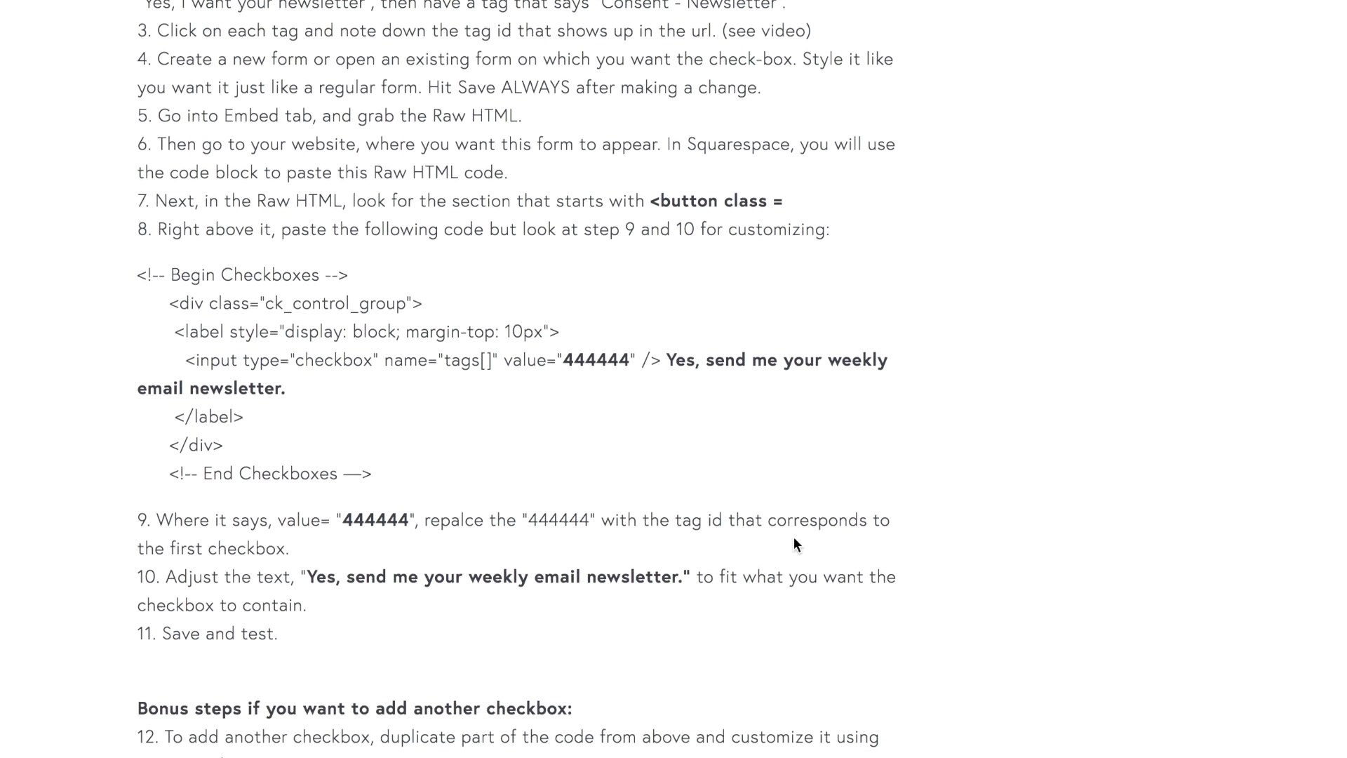
{"action": "scroll", "coordinate": [794, 538], "scroll_direction": "down", "scroll_amount": 4}
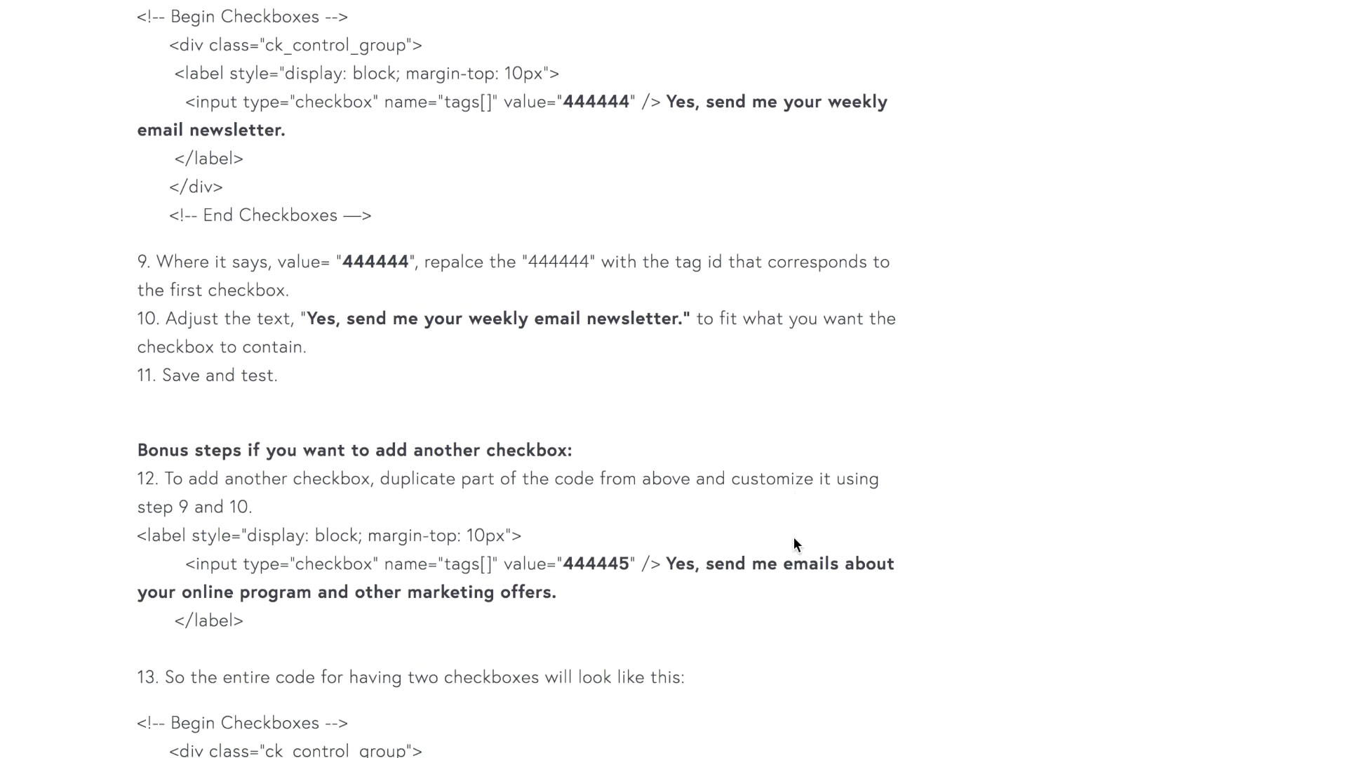
{"action": "scroll", "coordinate": [793, 536], "scroll_direction": "down", "scroll_amount": 4}
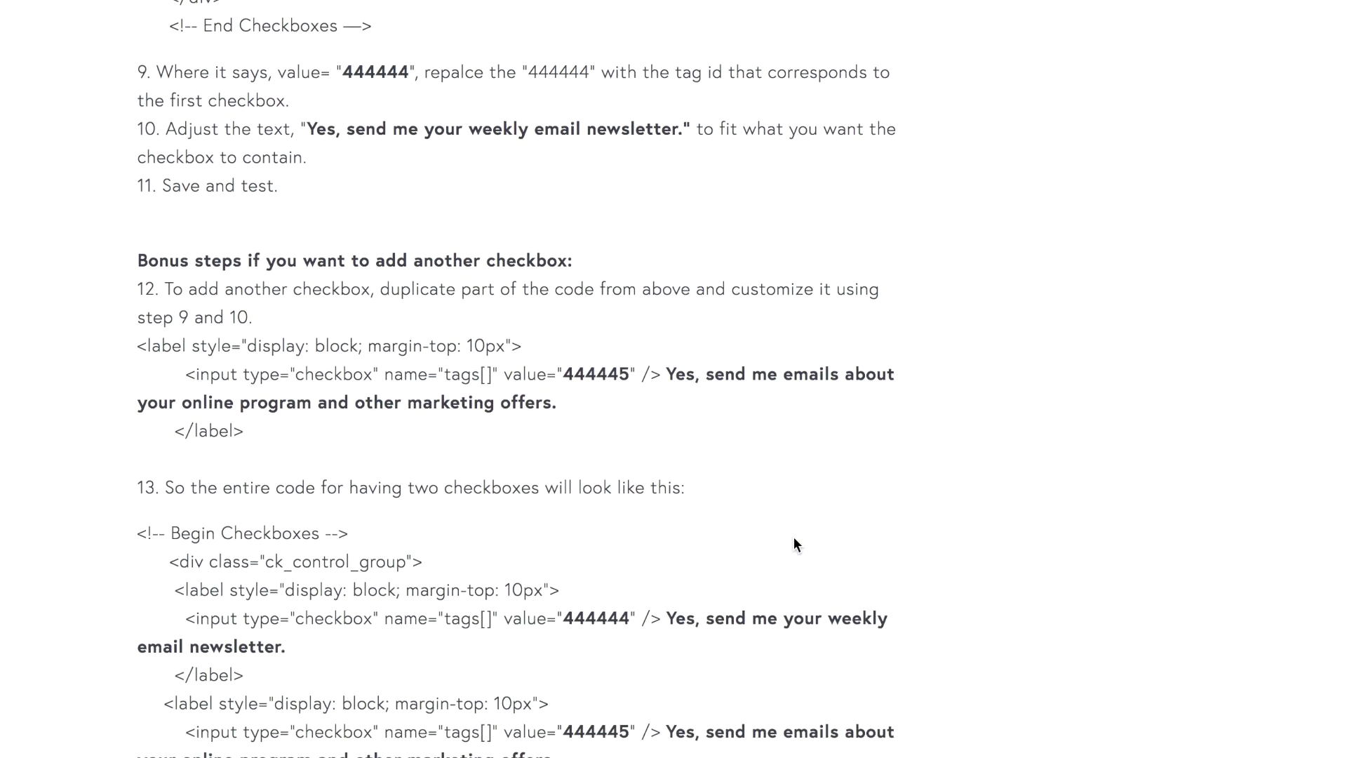
{"action": "scroll", "coordinate": [793, 537], "scroll_direction": "down", "scroll_amount": 3}
{"action": "scroll", "coordinate": [794, 537], "scroll_direction": "up", "scroll_amount": 1}
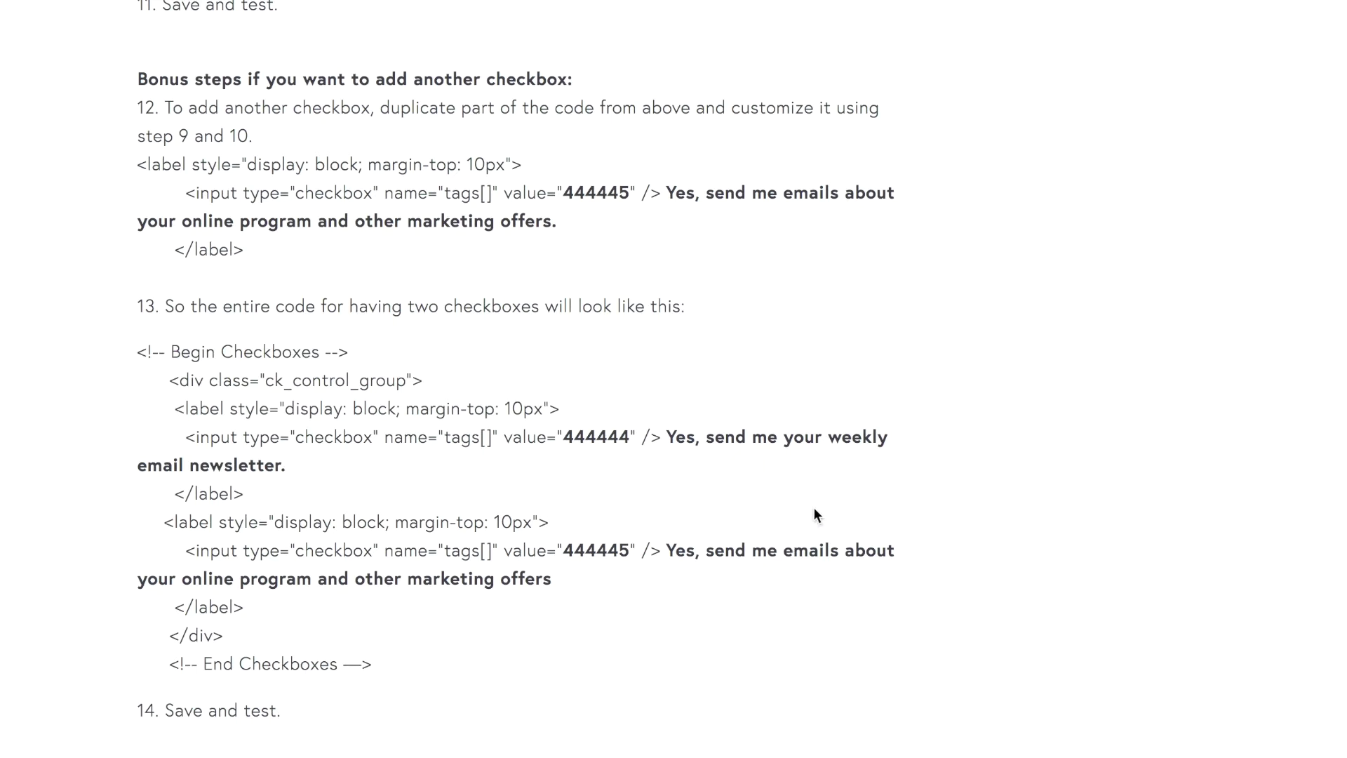
{"action": "scroll", "coordinate": [885, 390], "scroll_direction": "up", "scroll_amount": 15}
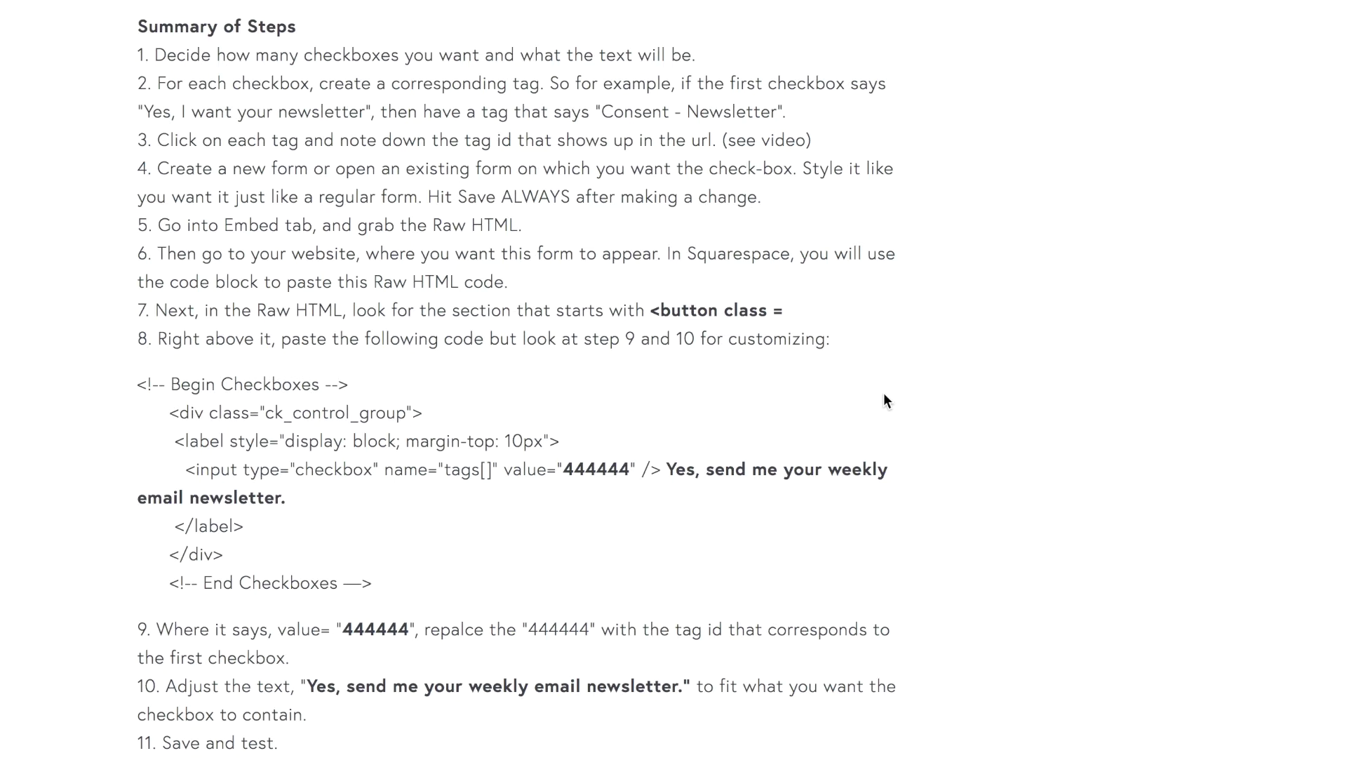
{"action": "scroll", "coordinate": [884, 400], "scroll_direction": "down", "scroll_amount": 1}
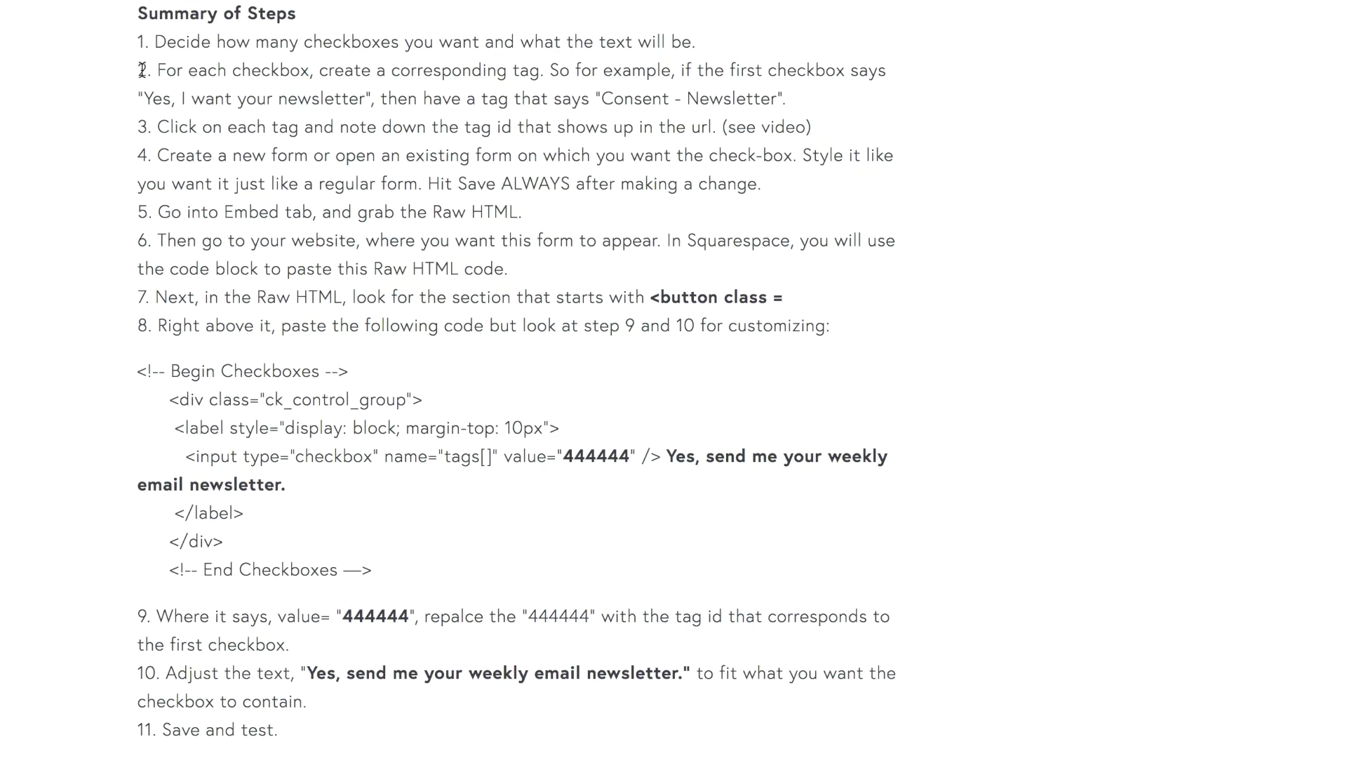
{"action": "left_click_drag", "start_coordinate": [140, 70], "coordinate": [795, 106]}
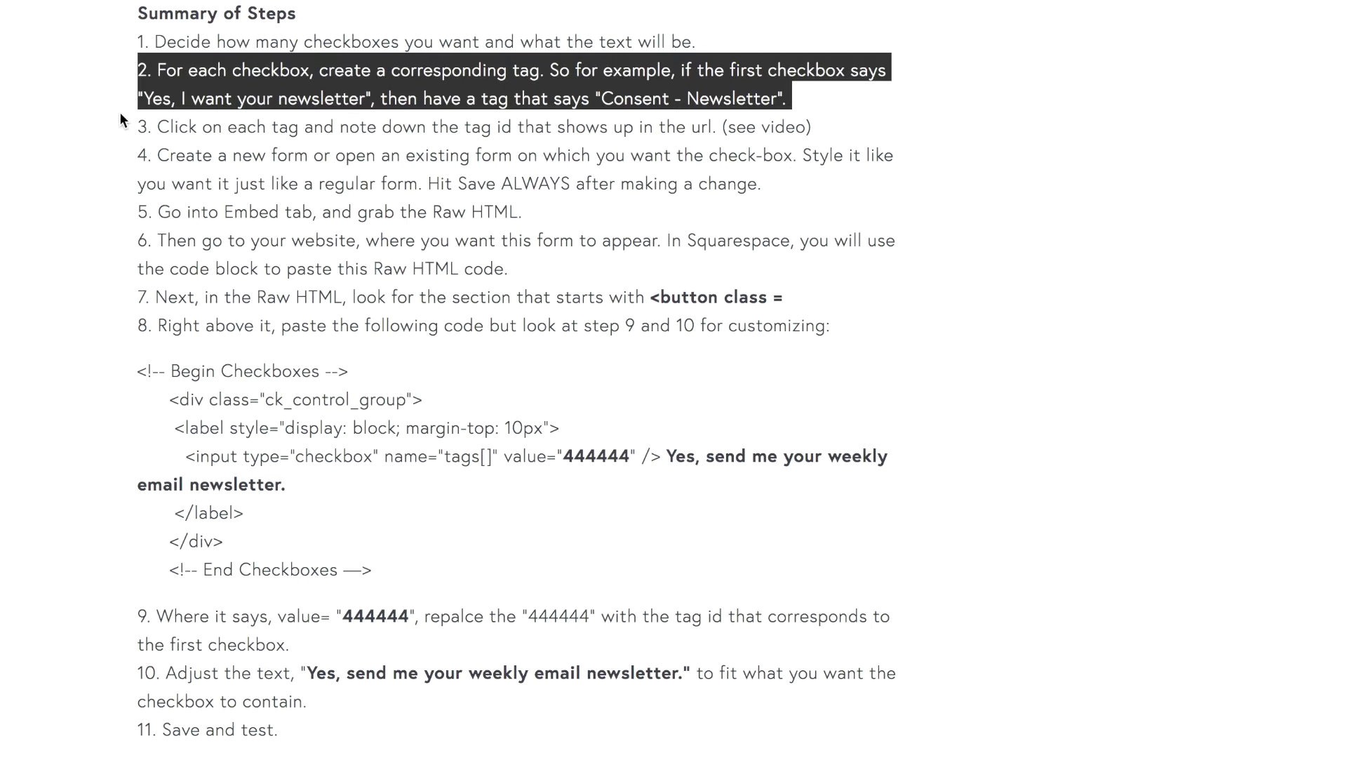
- Clear the step 2 highlight and move to ConvertKit's Consent - Newsletter subscriber list
{"action": "left_click", "coordinate": [119, 112]}
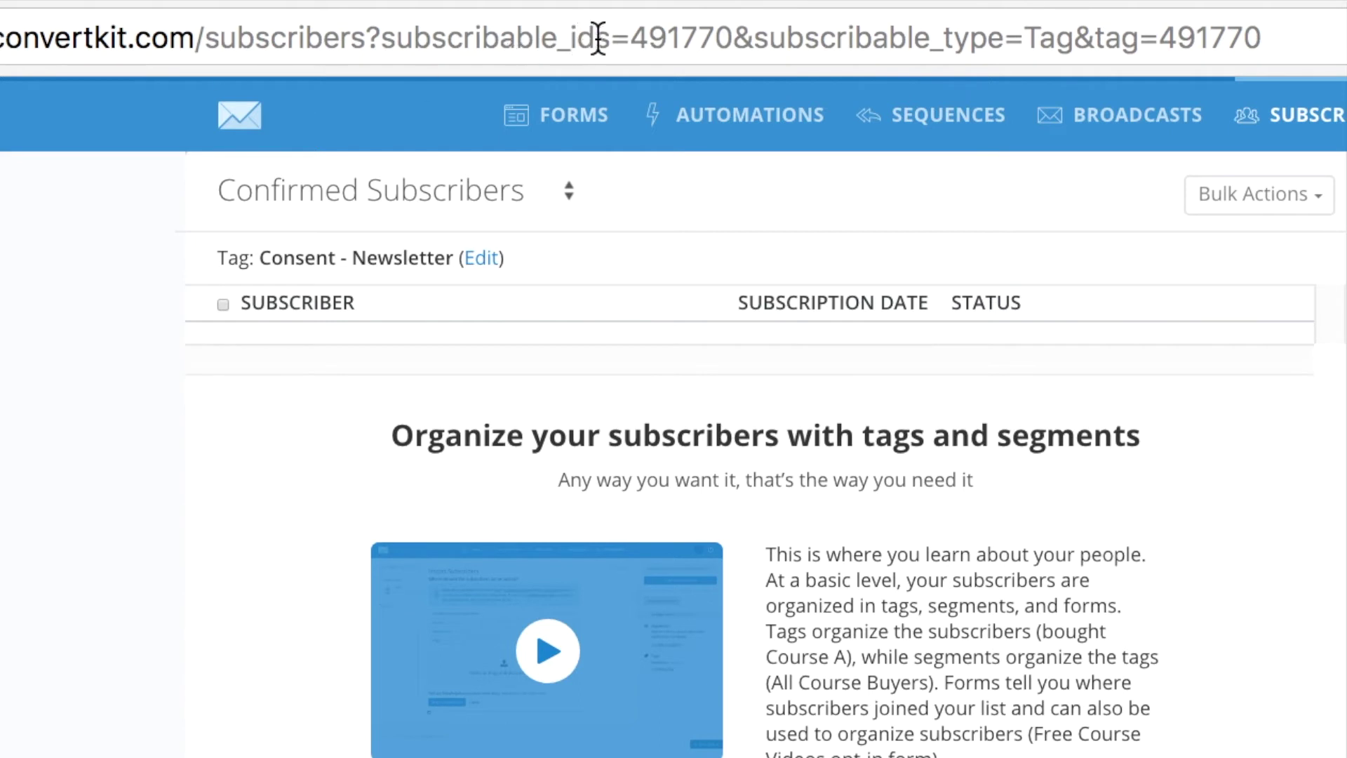
- Select the tag ID 491770 after subscribable_ids= in the ConvertKit page address
{"action": "left_click_drag", "start_coordinate": [633, 39], "coordinate": [732, 44]}
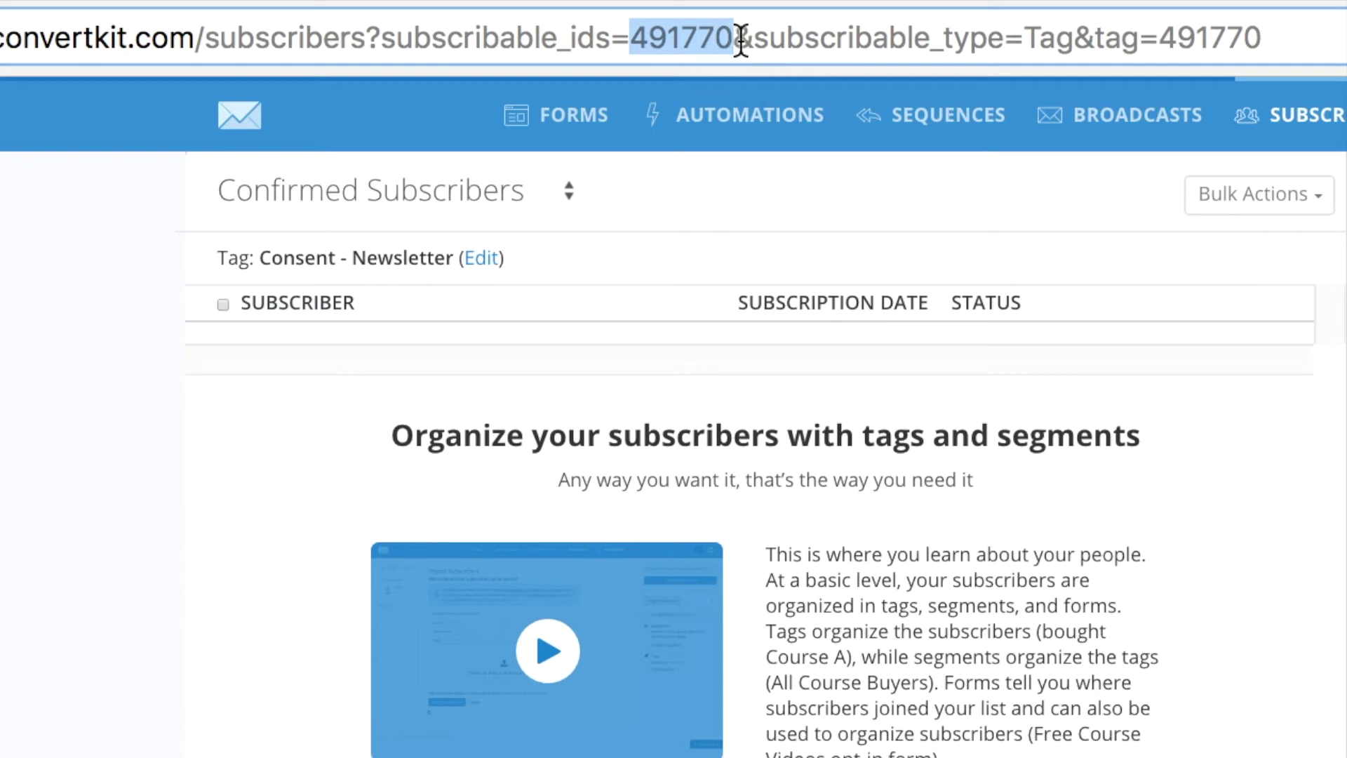
{"action": "left_click", "coordinate": [739, 39]}
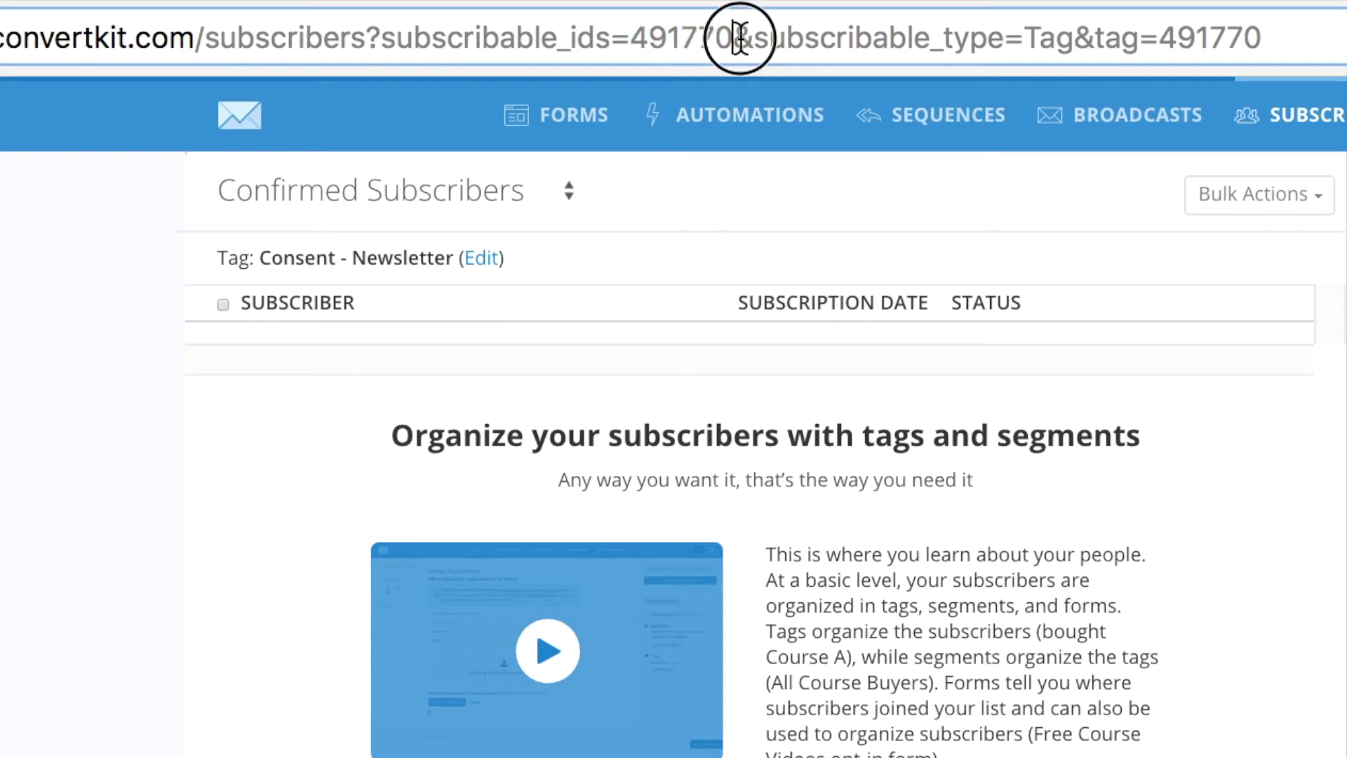
{"action": "left_click", "coordinate": [634, 39]}
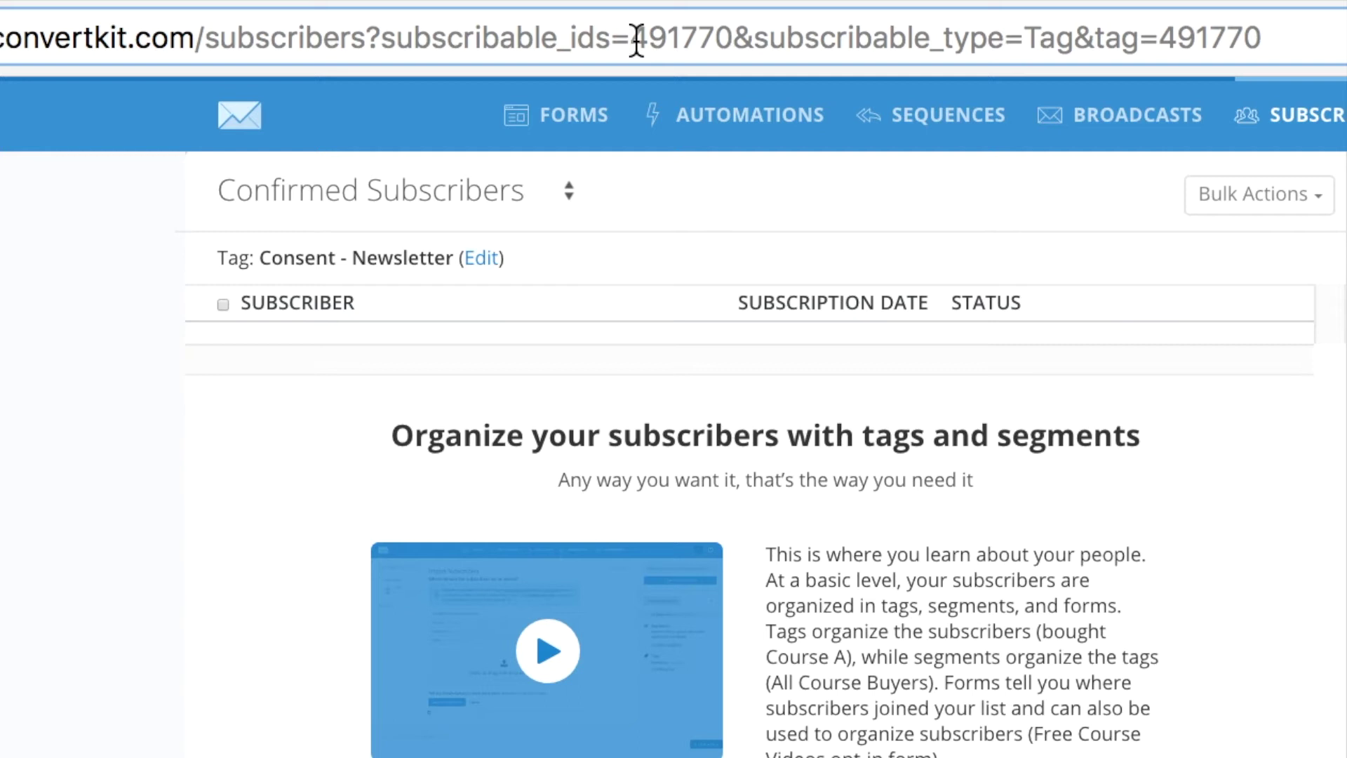
{"action": "left_click_drag", "start_coordinate": [634, 36], "coordinate": [728, 37]}
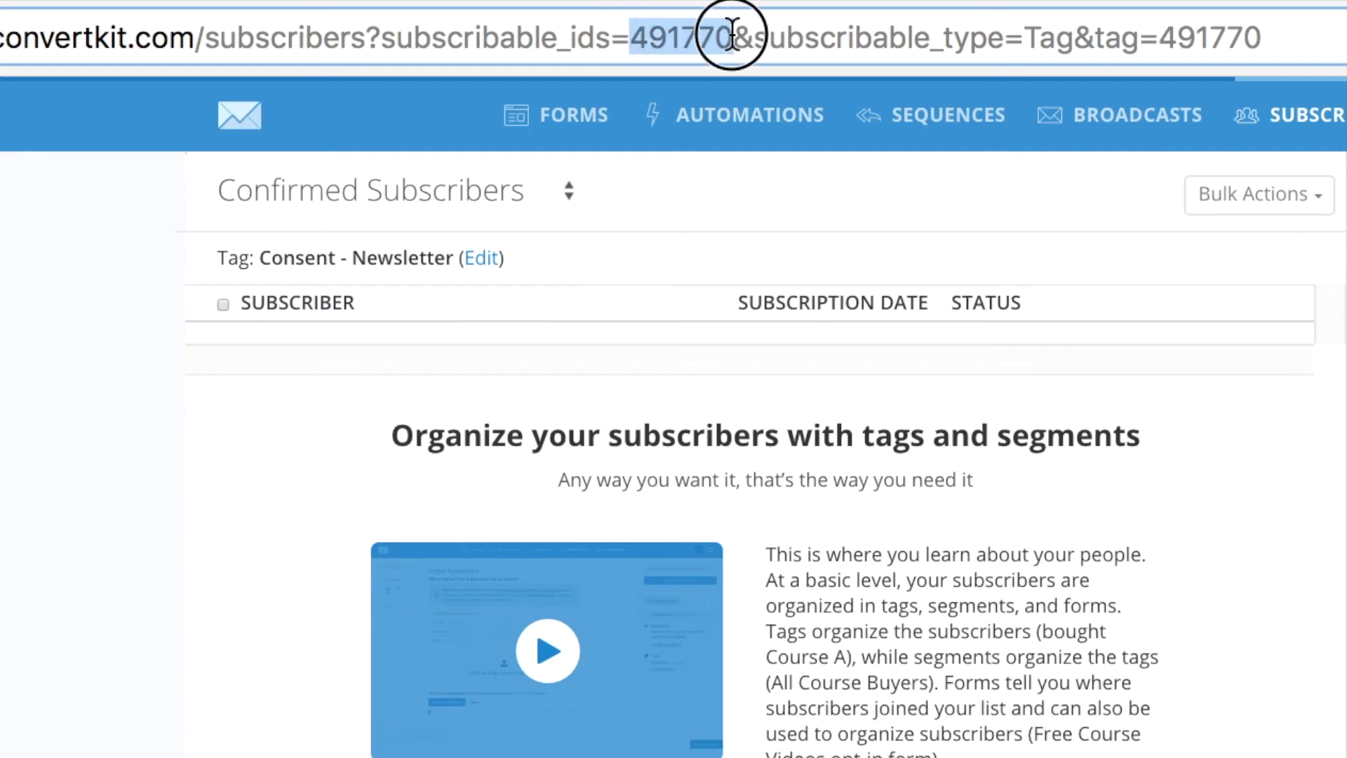
{"action": "left_click_drag", "start_coordinate": [732, 35], "coordinate": [728, 35]}
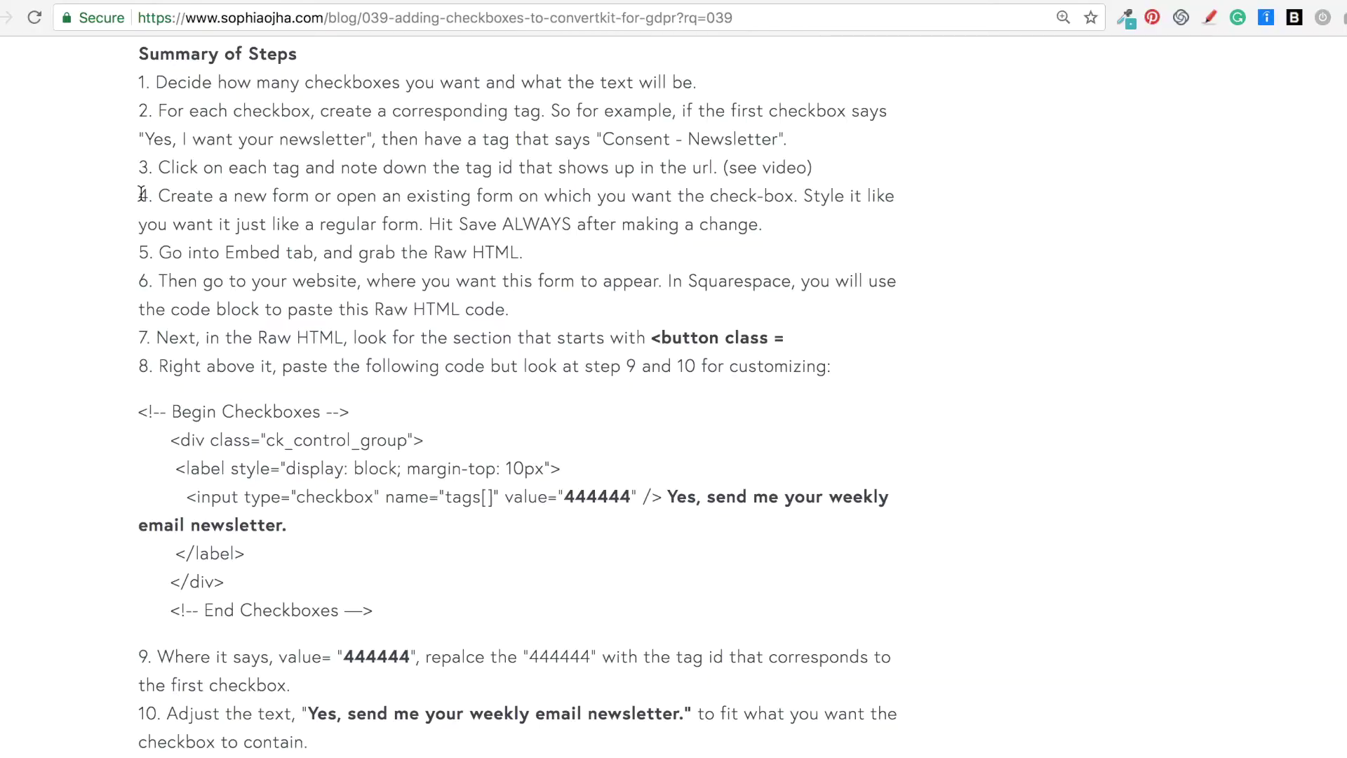
- Highlight step 4 in the blog and start a new embeddable form with the image-beside-fields style
{"action": "left_click", "coordinate": [141, 194]}
{"action": "left_click_drag", "start_coordinate": [141, 194], "coordinate": [519, 204]}
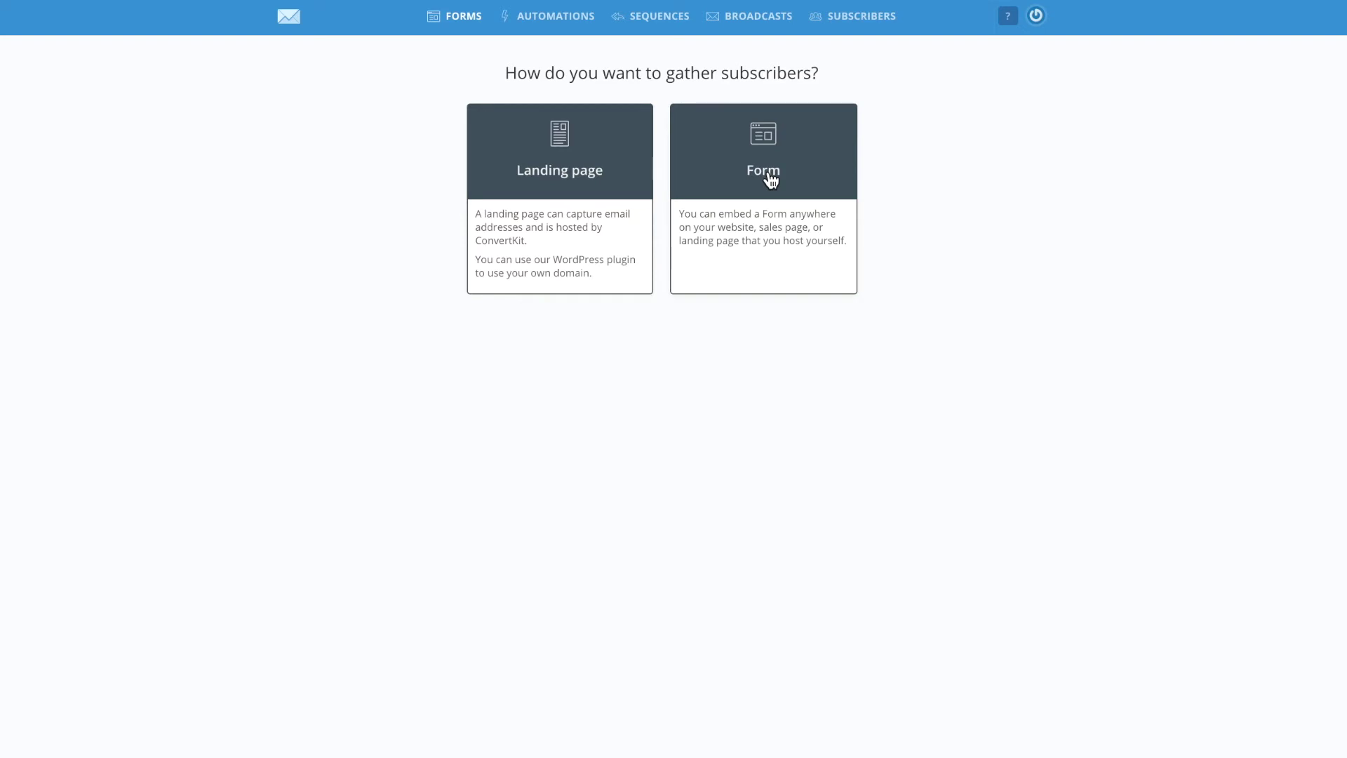
{"action": "left_click", "coordinate": [769, 174]}
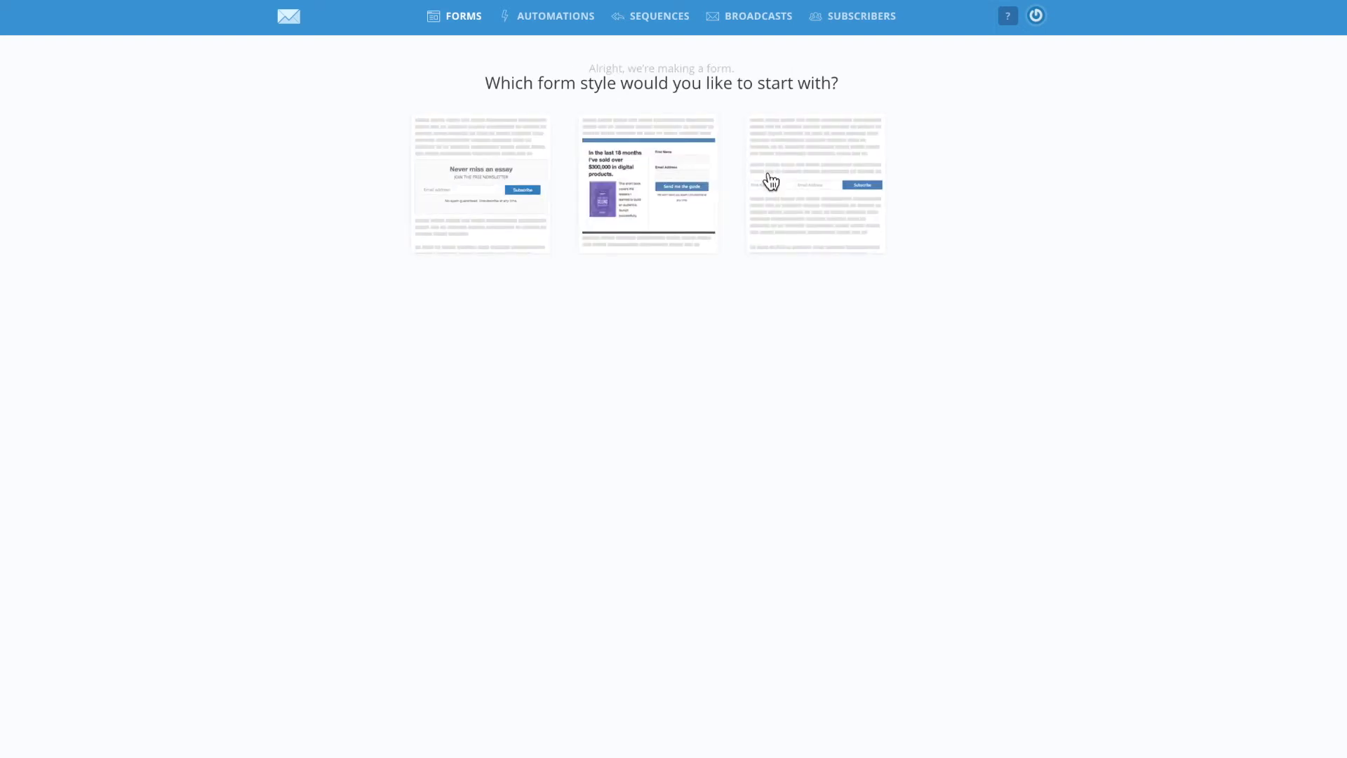
{"action": "left_click", "coordinate": [668, 228]}
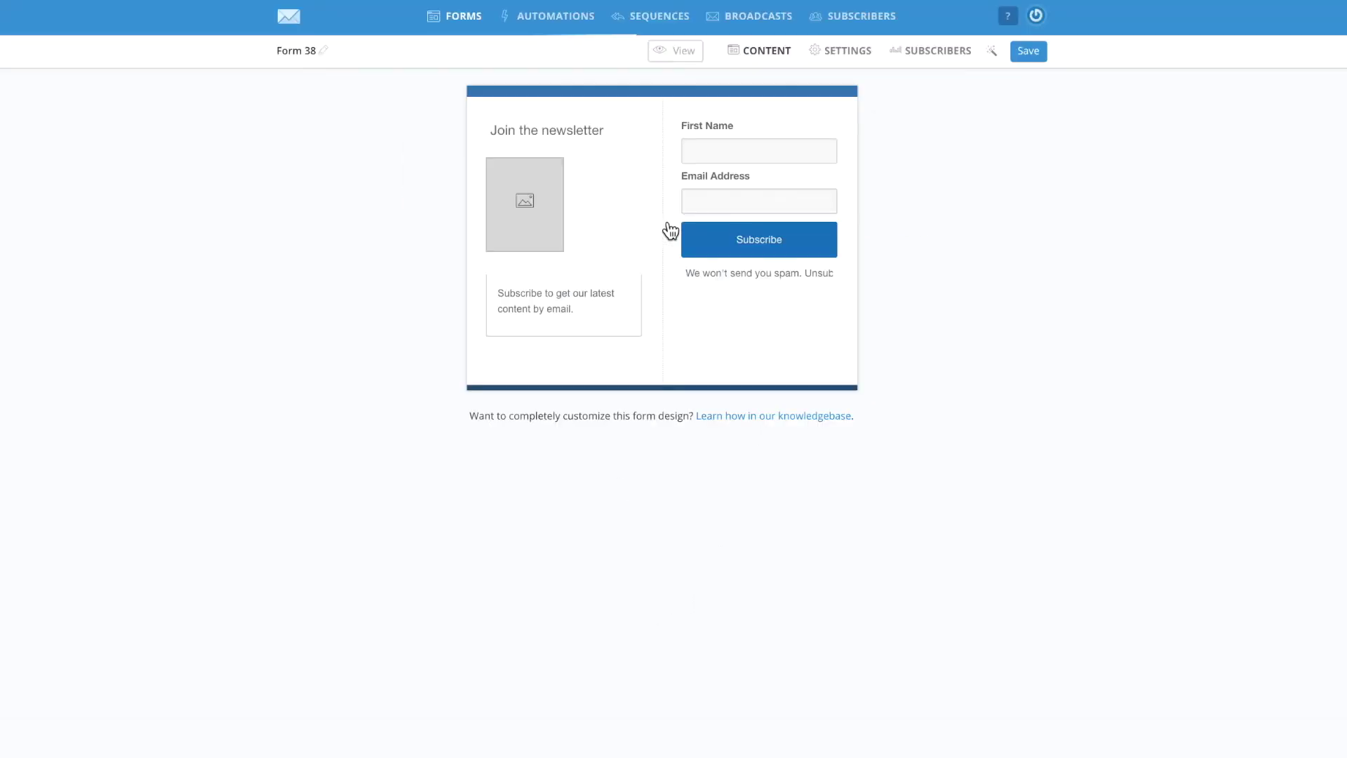
- Check the Subscribe button colour's hex value in Styles, then go to the form's embed settings
{"action": "left_click", "coordinate": [997, 50]}
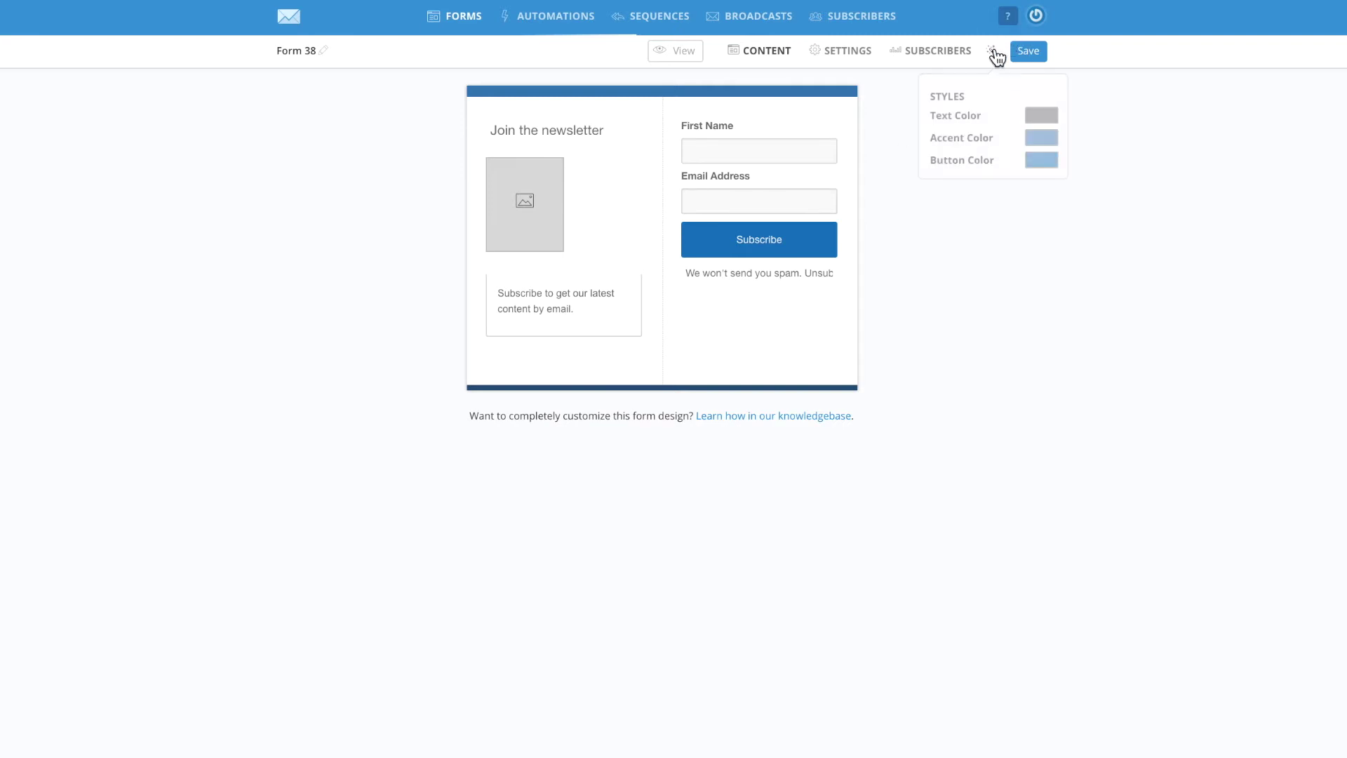
{"action": "left_click", "coordinate": [1047, 162]}
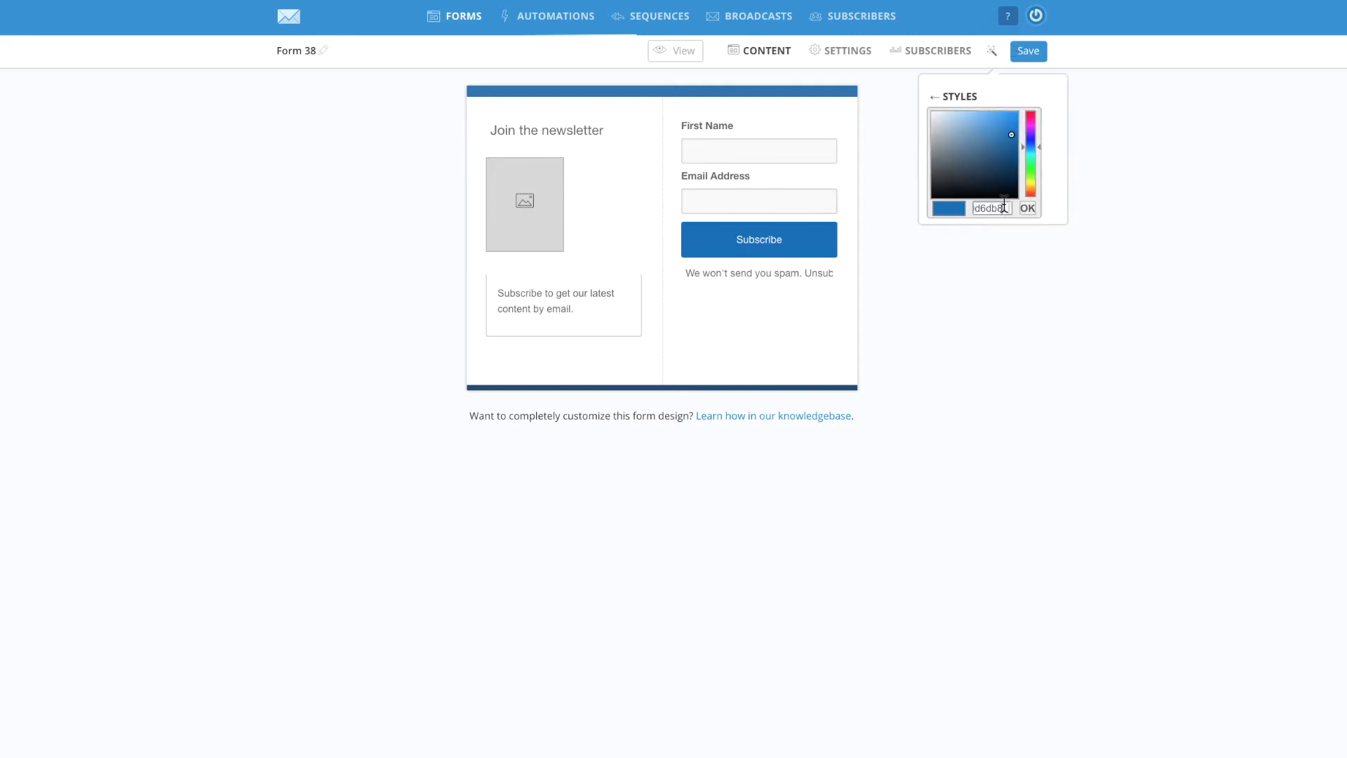
{"action": "double_click", "coordinate": [1005, 204]}
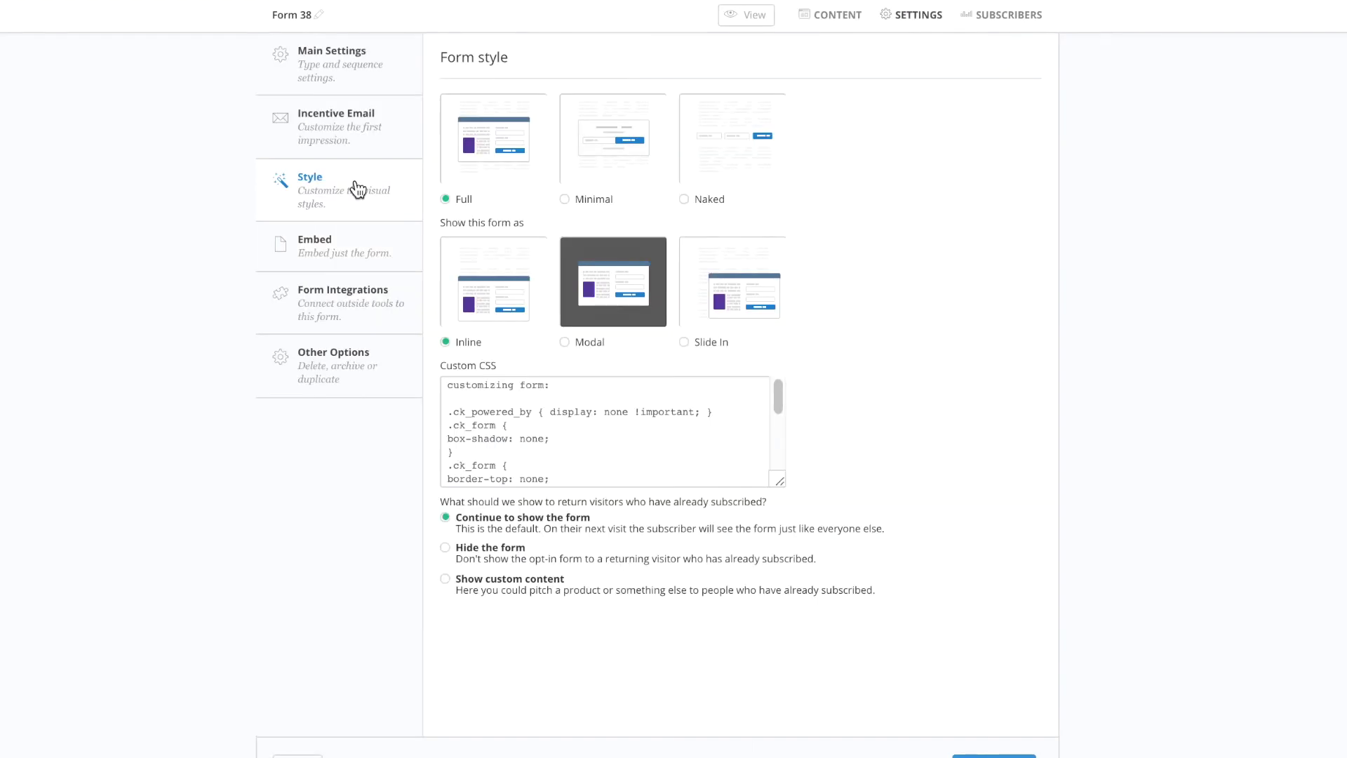
{"action": "left_click", "coordinate": [328, 260]}
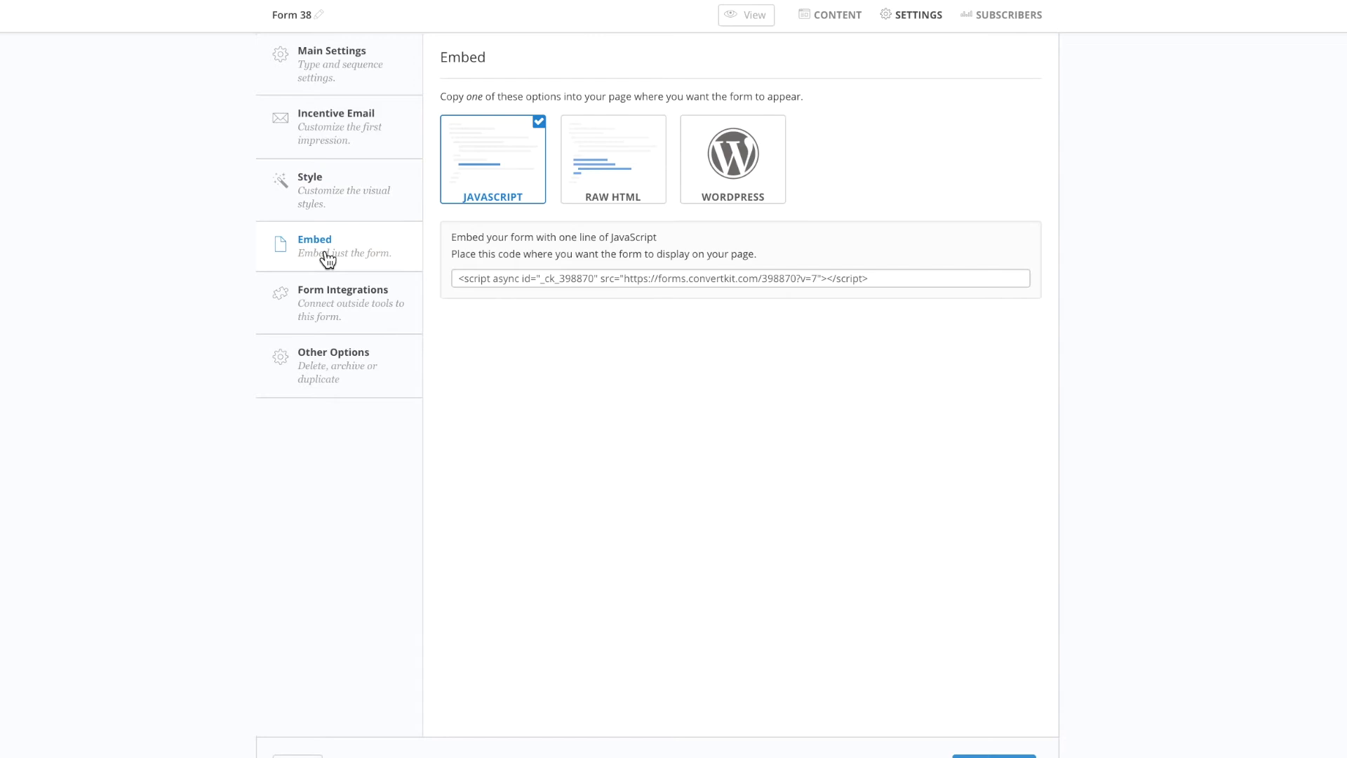
- Show Form 38's RAW HTML embed code instead of JavaScript and select all of it
{"action": "left_click", "coordinate": [623, 186]}
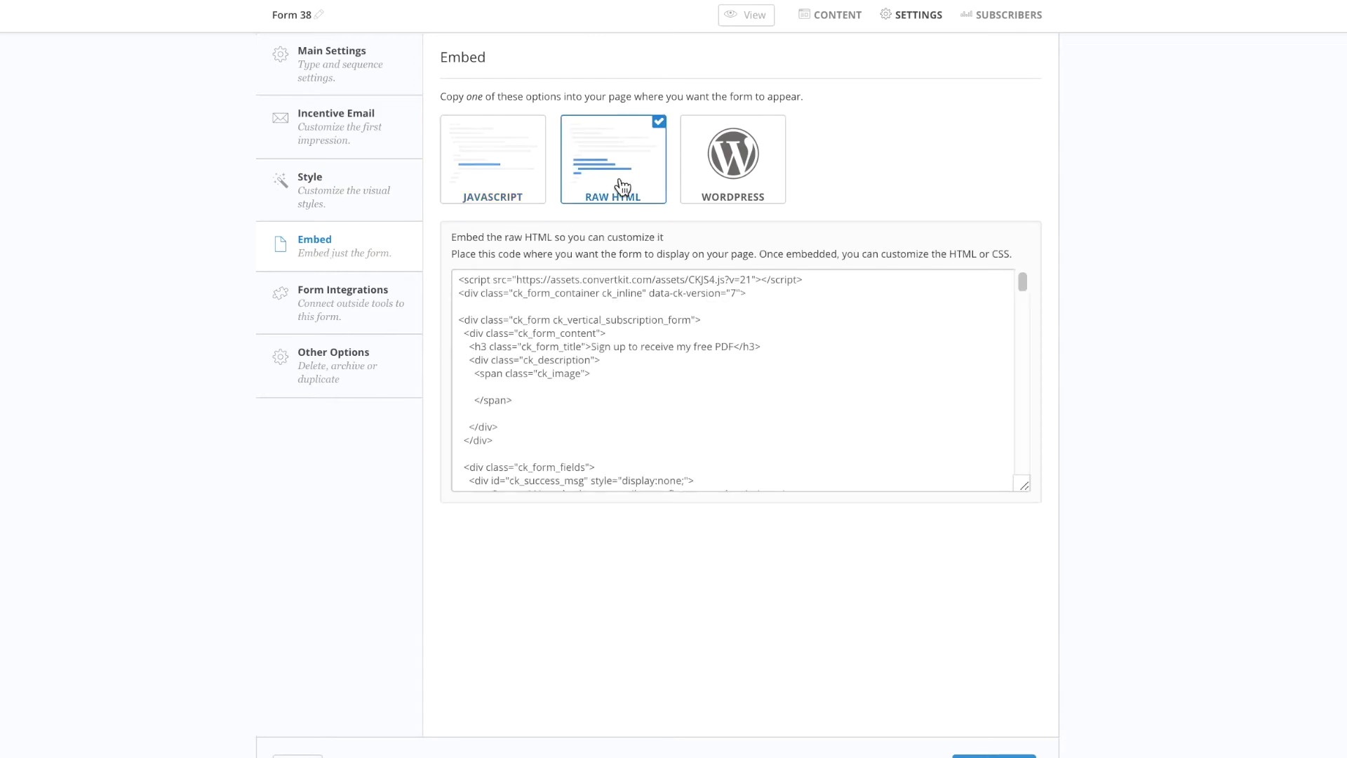
{"action": "left_click", "coordinate": [521, 190]}
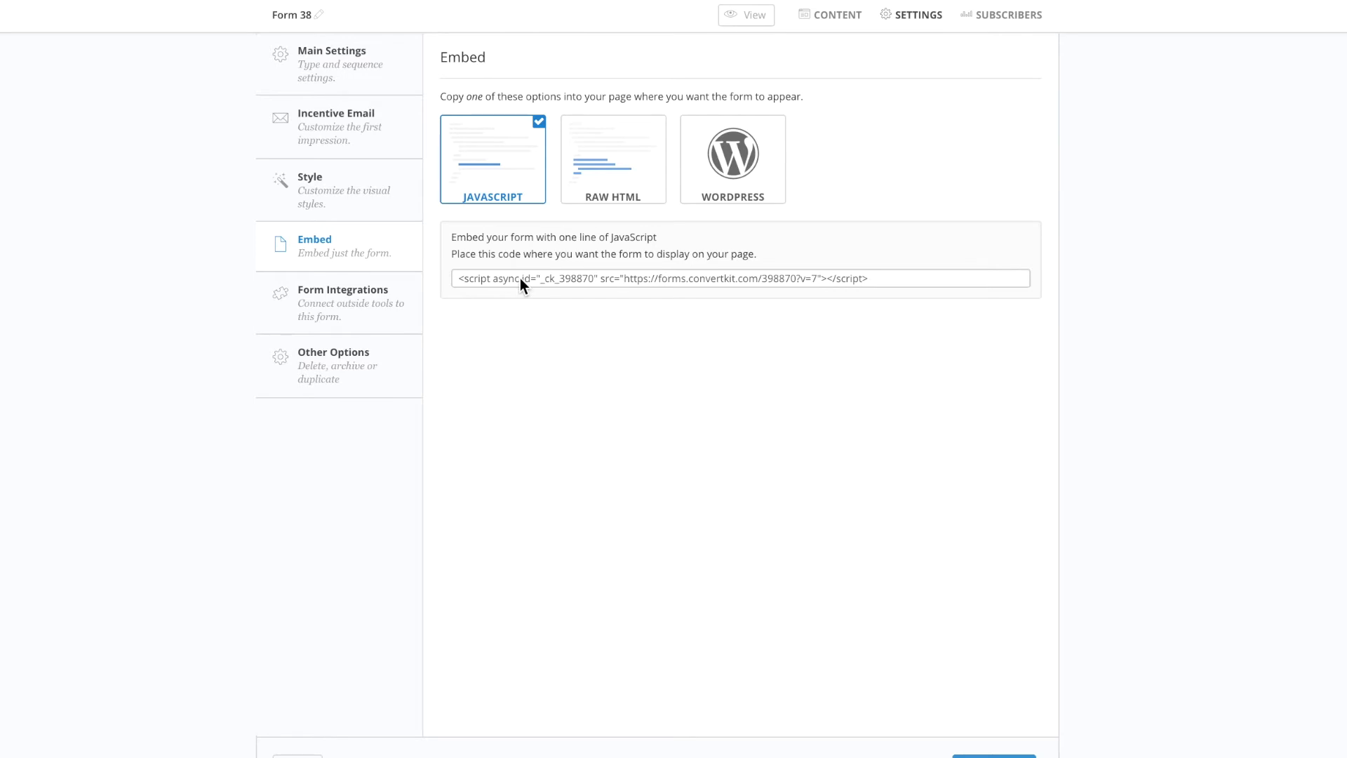
{"action": "left_click", "coordinate": [622, 164]}
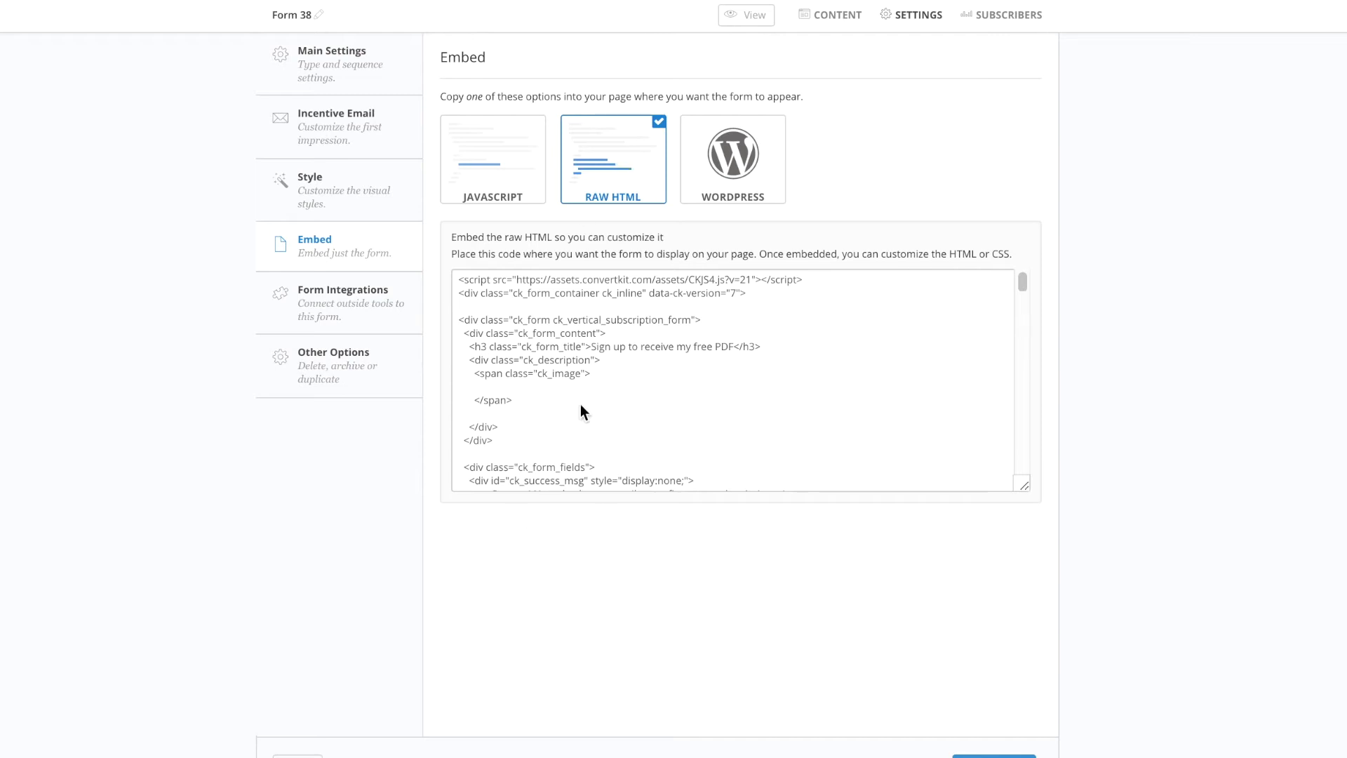
{"action": "left_click", "coordinate": [584, 363]}
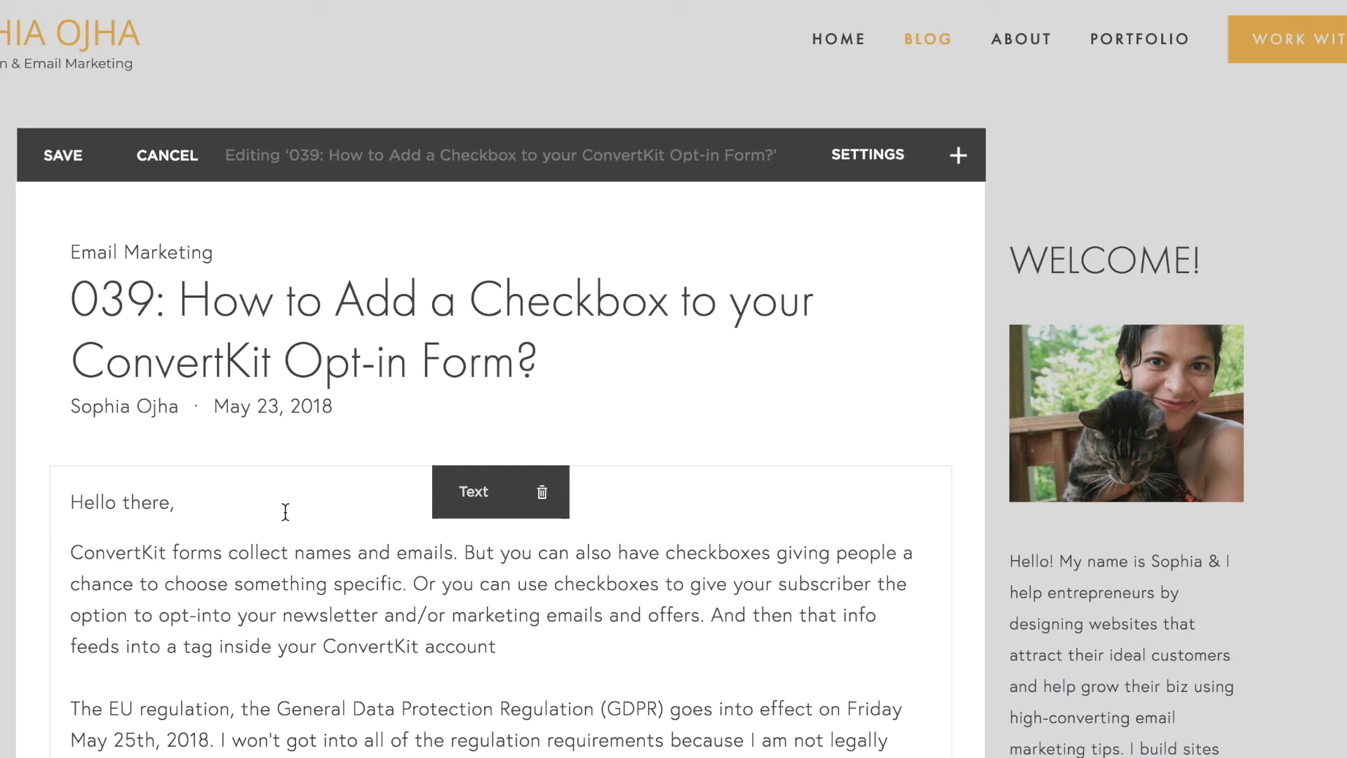
- Add two empty lines below post 039's Related Videos list and bring up the content-block picker there
{"action": "scroll", "coordinate": [667, 388], "scroll_direction": "down", "scroll_amount": 20}
{"action": "scroll", "coordinate": [670, 390], "scroll_direction": "down", "scroll_amount": 20}
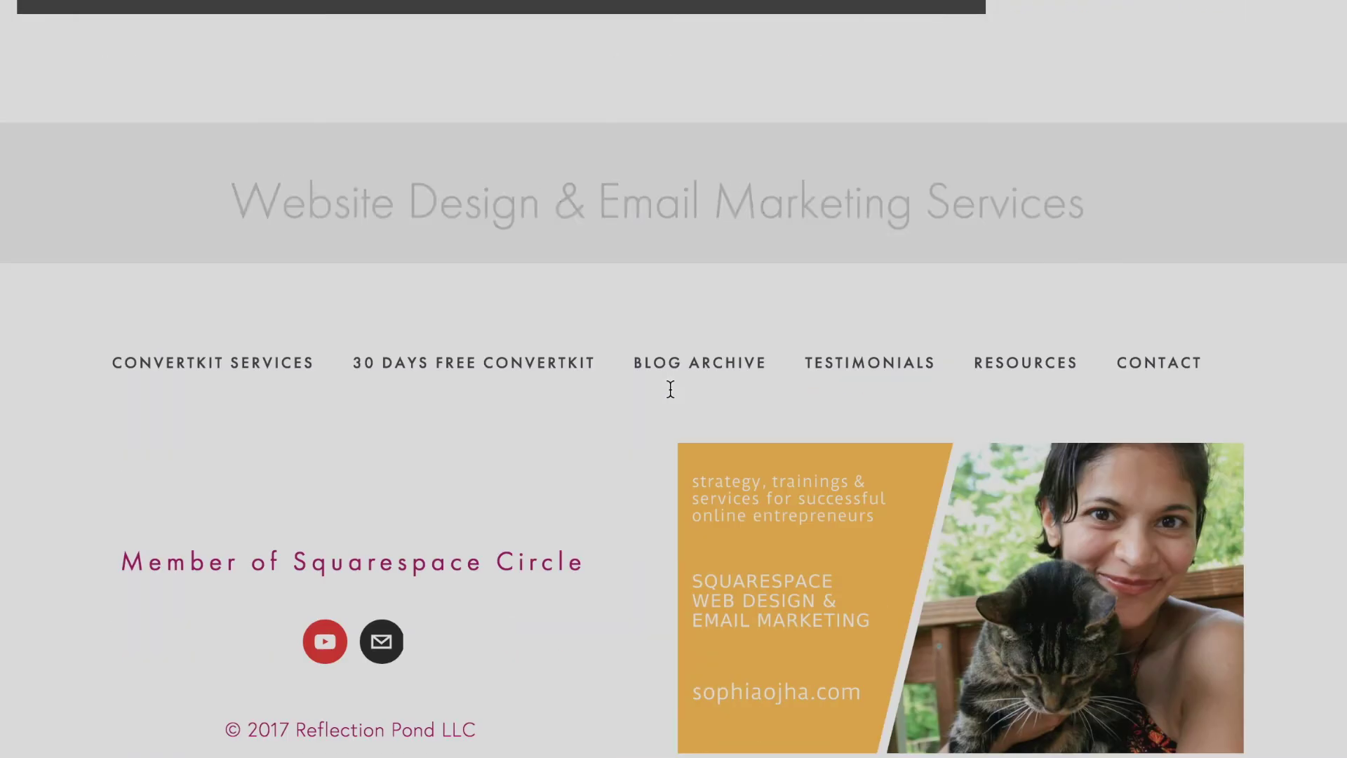
{"action": "scroll", "coordinate": [669, 389], "scroll_direction": "up", "scroll_amount": 15}
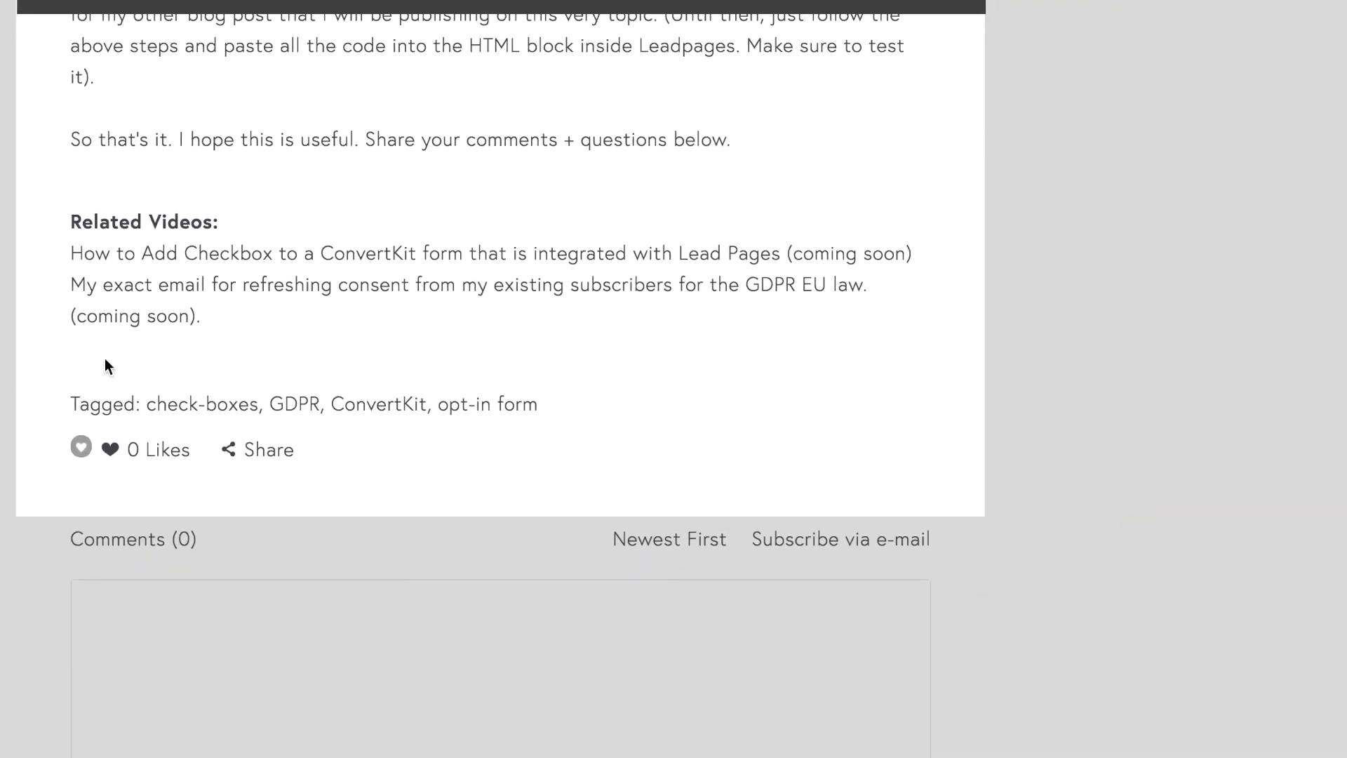
{"action": "left_click", "coordinate": [235, 322]}
{"action": "key", "text": "Return"}
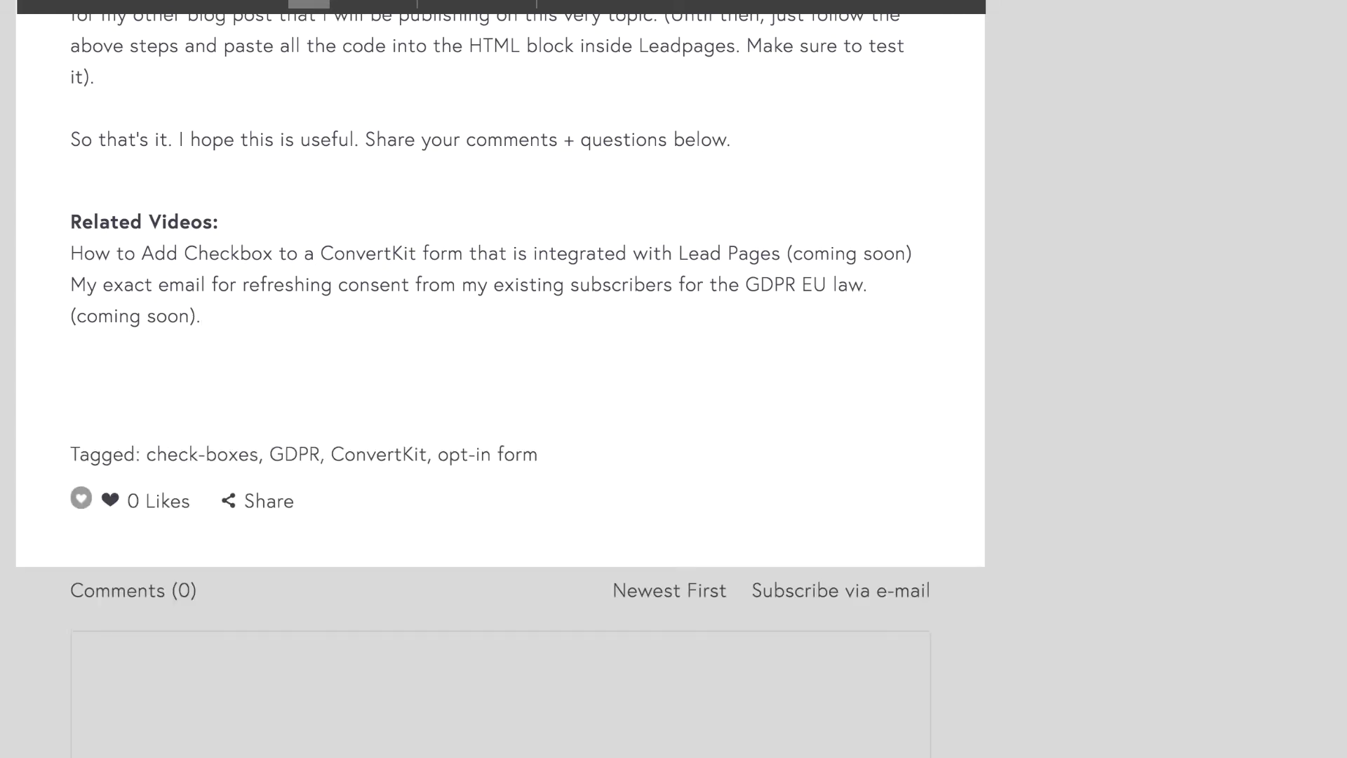
{"action": "key", "text": "Return"}
{"action": "left_click", "coordinate": [50, 395]}
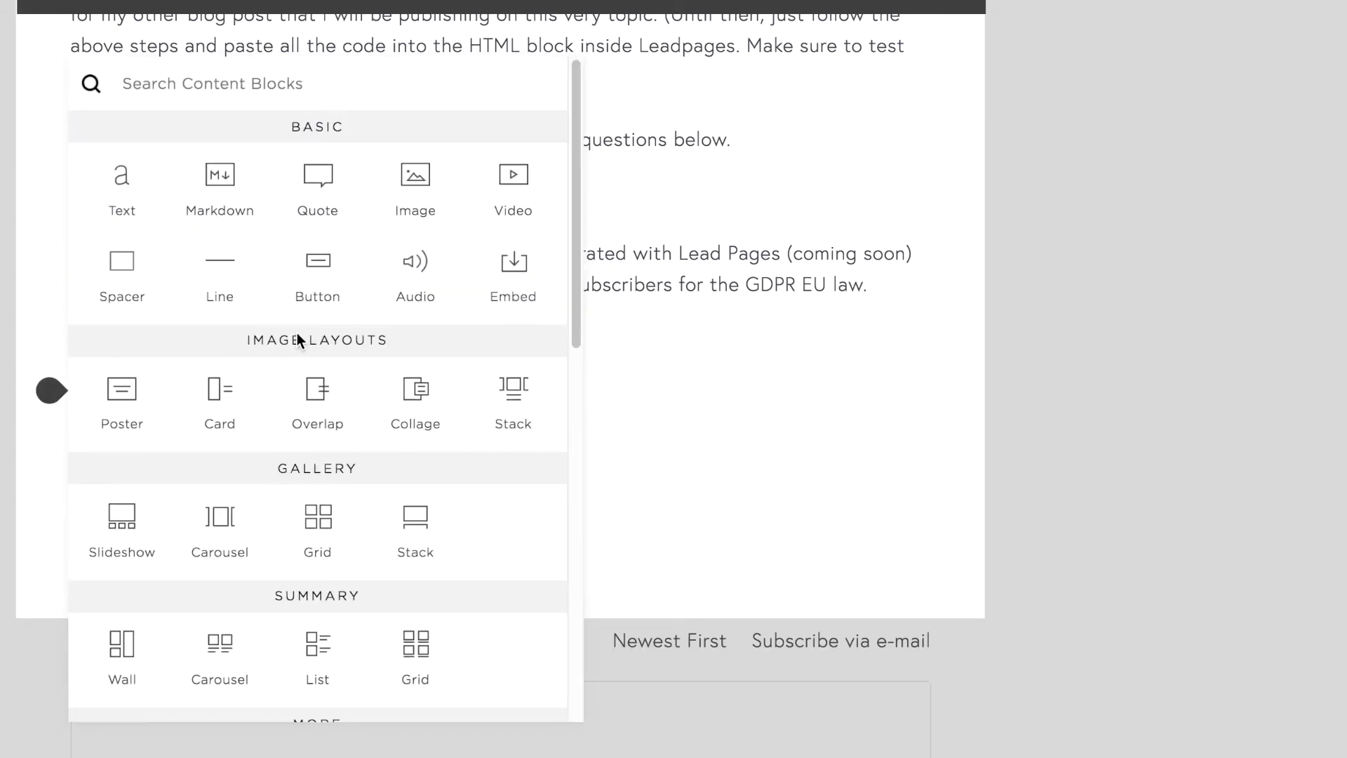
- Insert a Code block and select all of its placeholder Hello, World! code
{"action": "scroll", "coordinate": [425, 582], "scroll_direction": "down", "scroll_amount": 5}
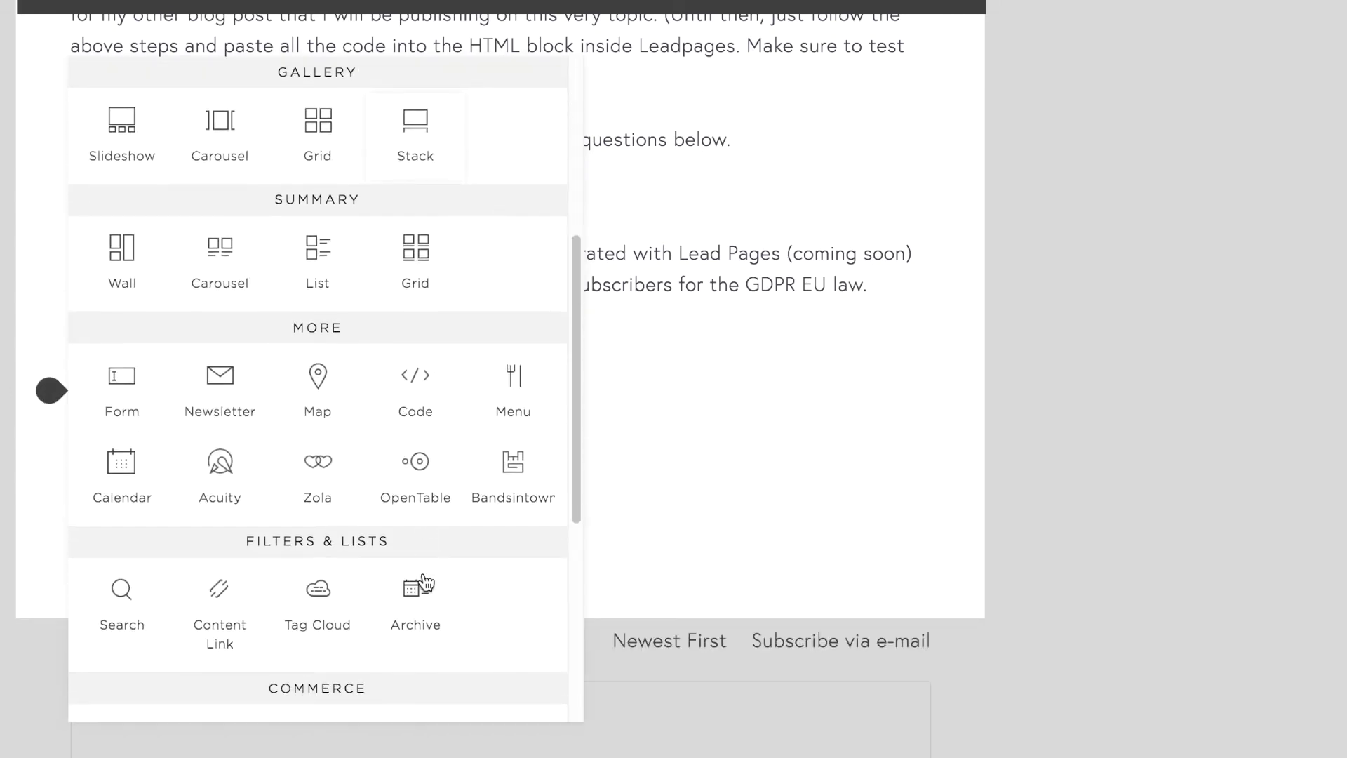
{"action": "left_click", "coordinate": [416, 385]}
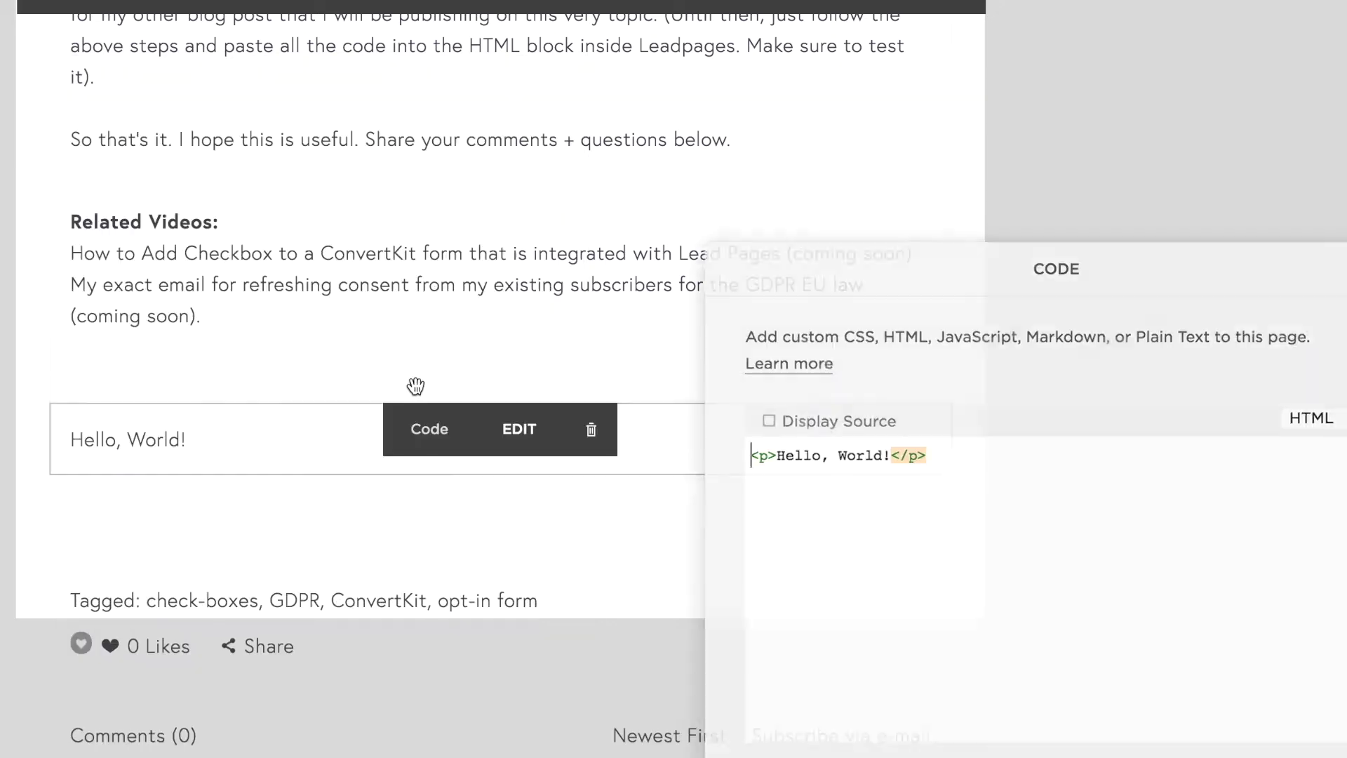
{"action": "left_click", "coordinate": [785, 455]}
{"action": "key", "text": "ctrl+a"}
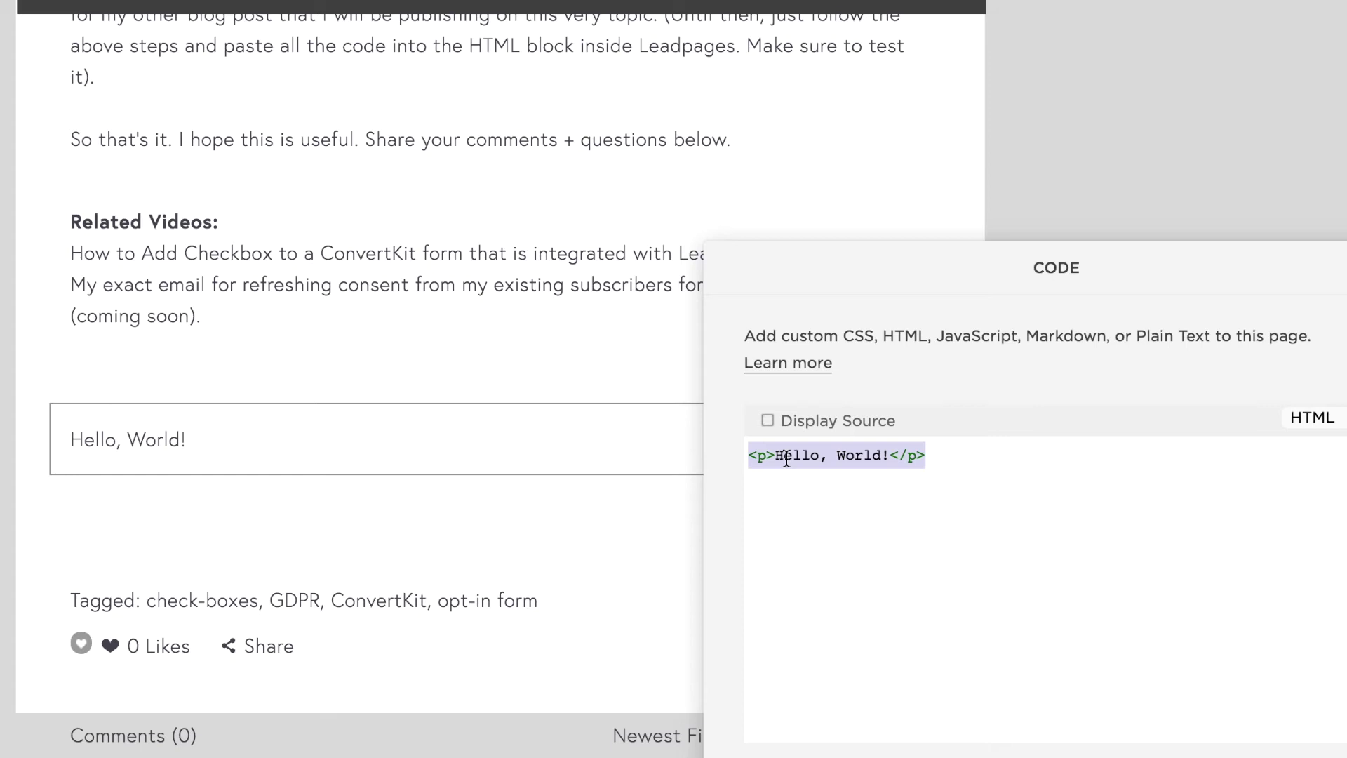
- Paste the ConvertKit raw HTML over the placeholder and scroll up to the <button class= line
{"action": "key", "text": "ctrl+v"}
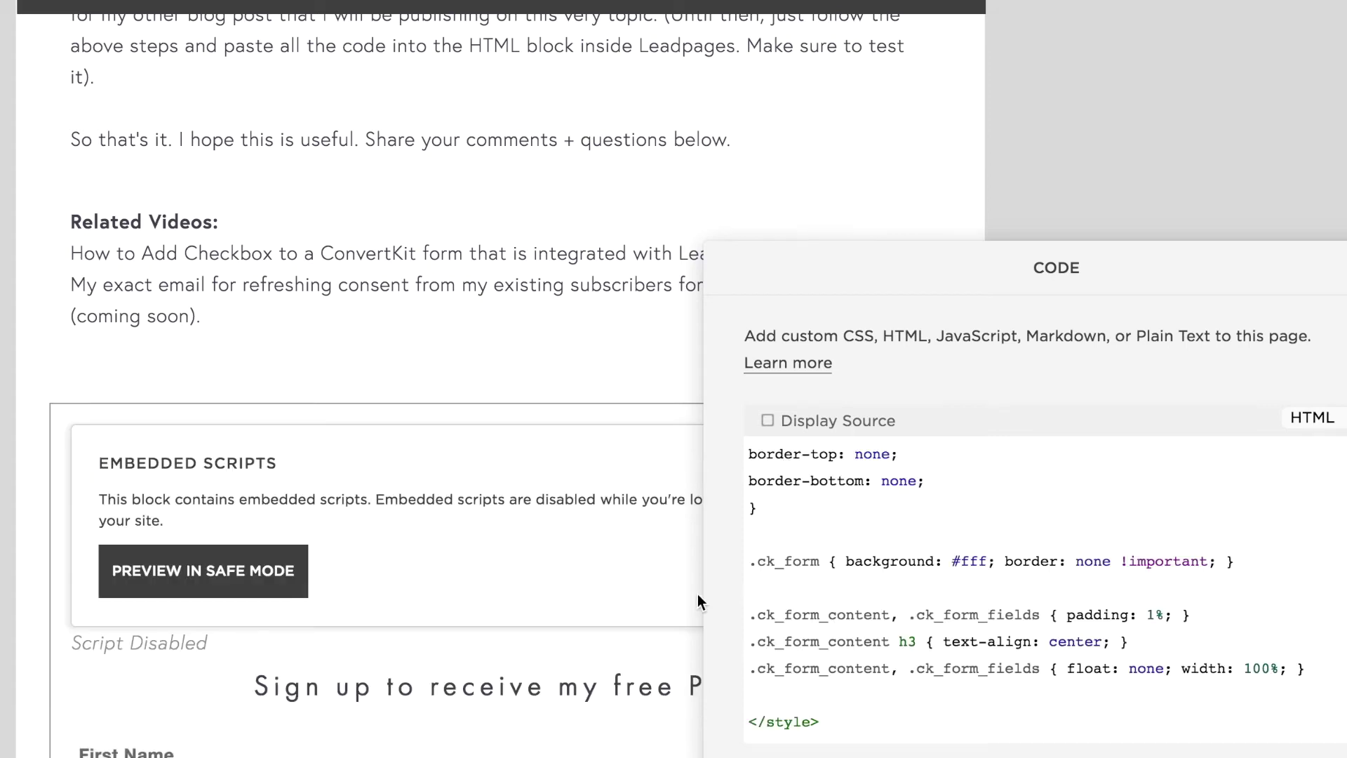
{"action": "scroll", "coordinate": [815, 631], "scroll_direction": "up", "scroll_amount": 2}
{"action": "scroll", "coordinate": [816, 631], "scroll_direction": "up", "scroll_amount": 10}
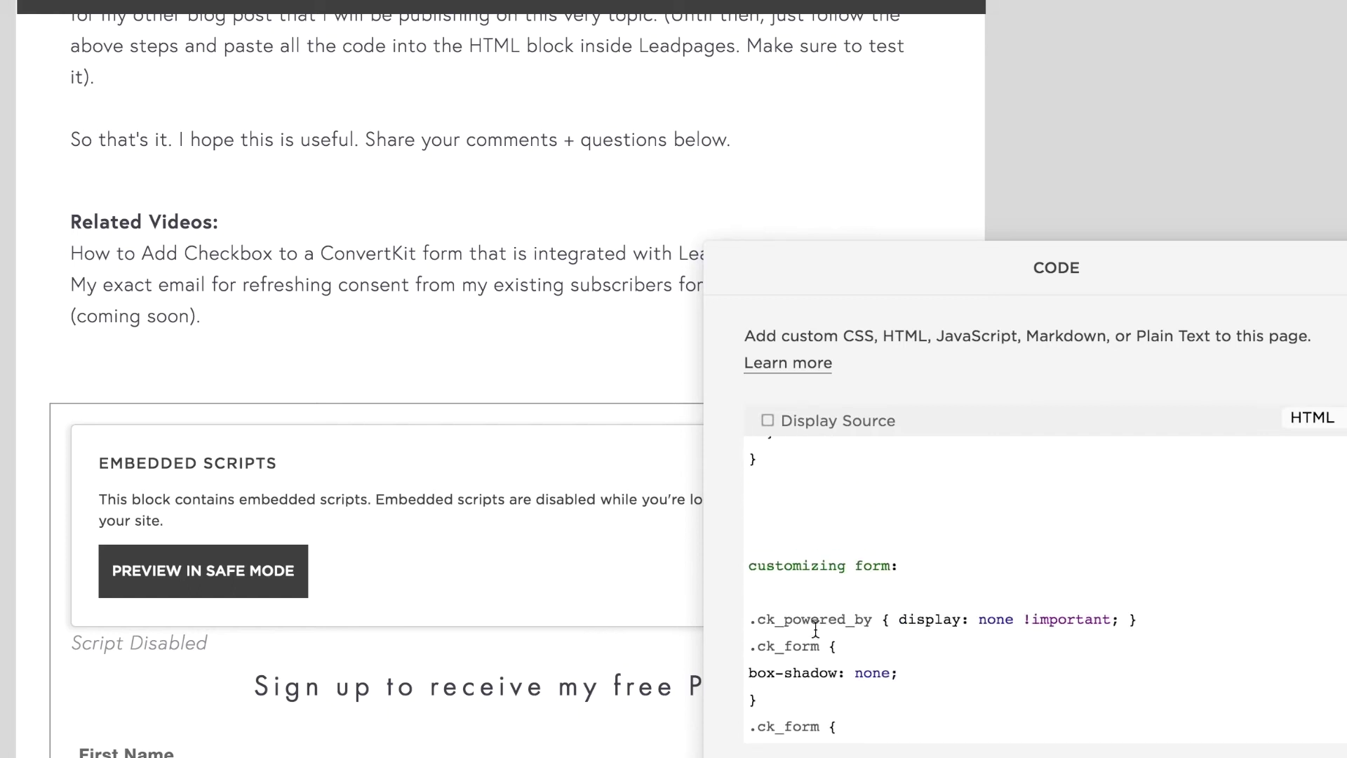
{"action": "scroll", "coordinate": [815, 630], "scroll_direction": "up", "scroll_amount": 10}
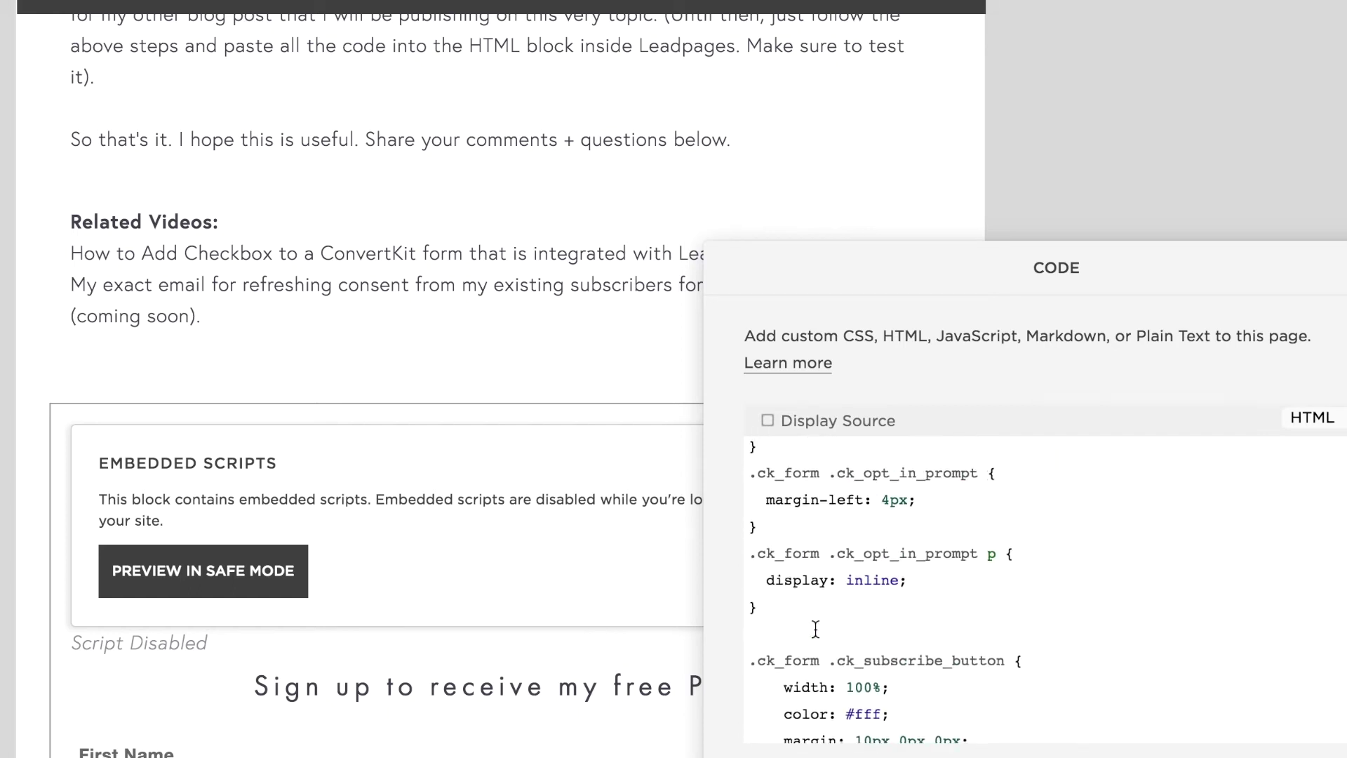
{"action": "scroll", "coordinate": [816, 629], "scroll_direction": "up", "scroll_amount": 3}
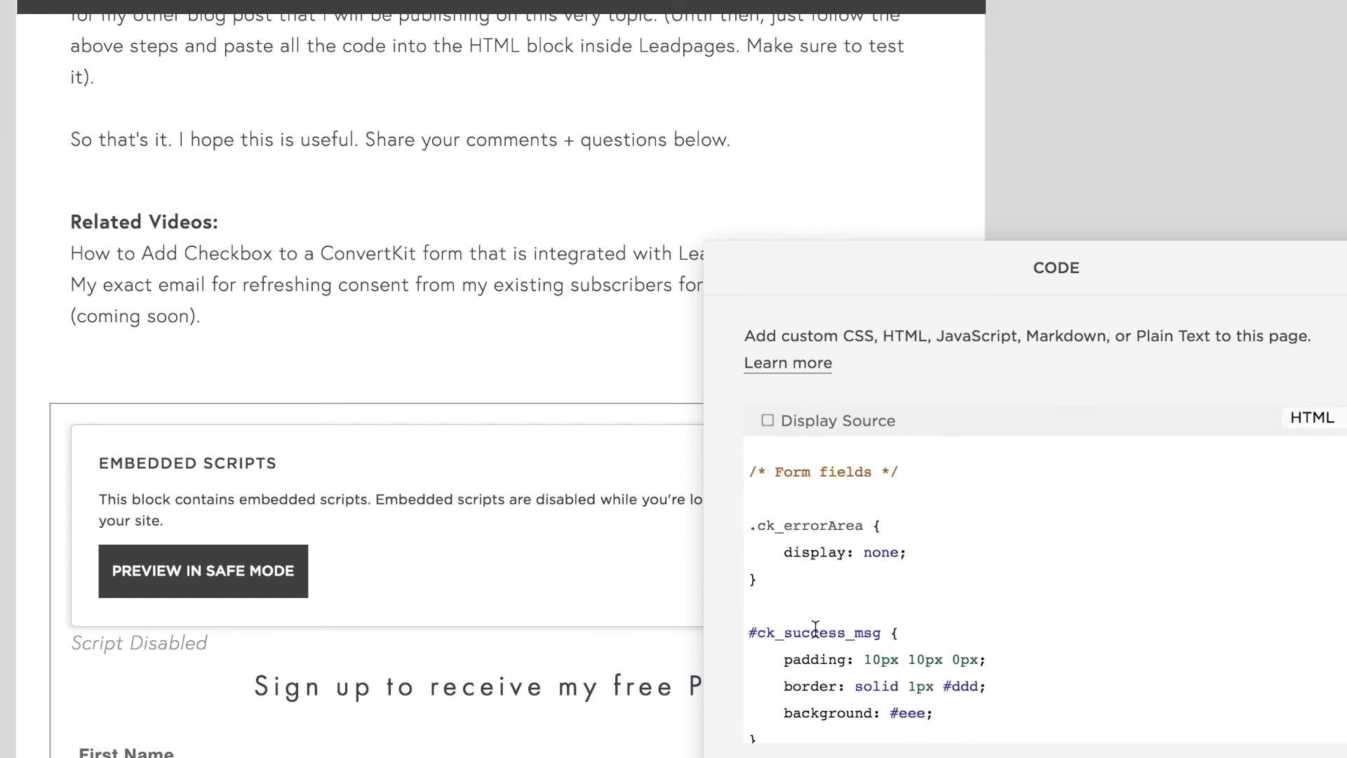
{"action": "scroll", "coordinate": [815, 630], "scroll_direction": "up", "scroll_amount": 6}
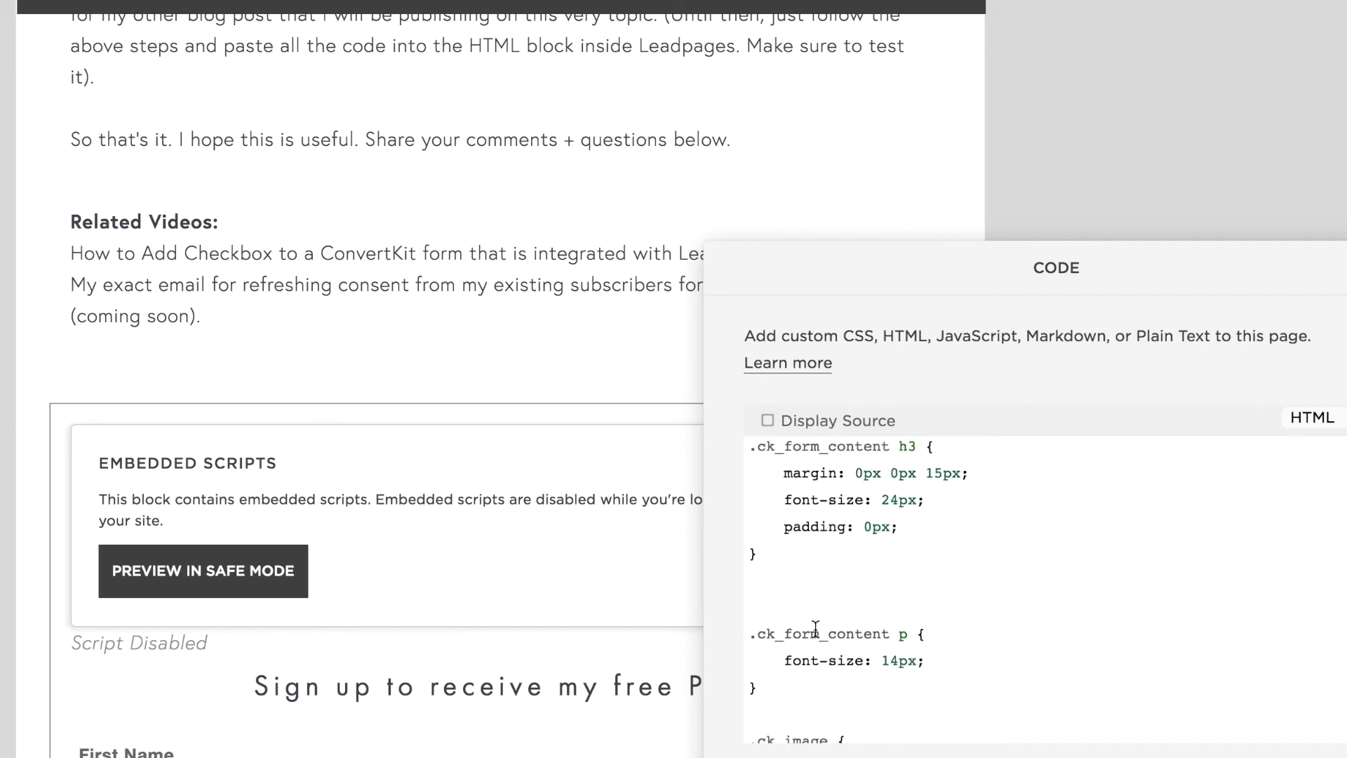
{"action": "scroll", "coordinate": [815, 629], "scroll_direction": "up", "scroll_amount": 8}
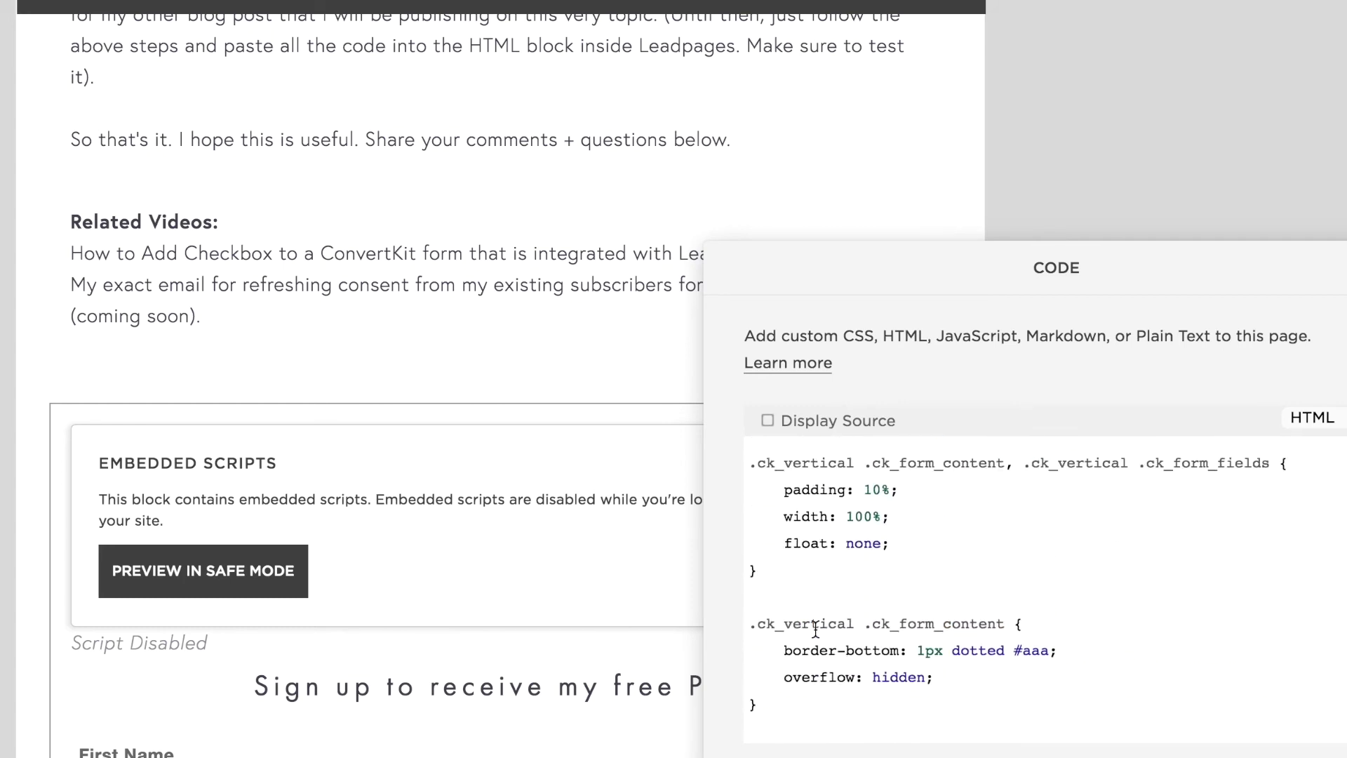
{"action": "scroll", "coordinate": [816, 629], "scroll_direction": "up", "scroll_amount": 10}
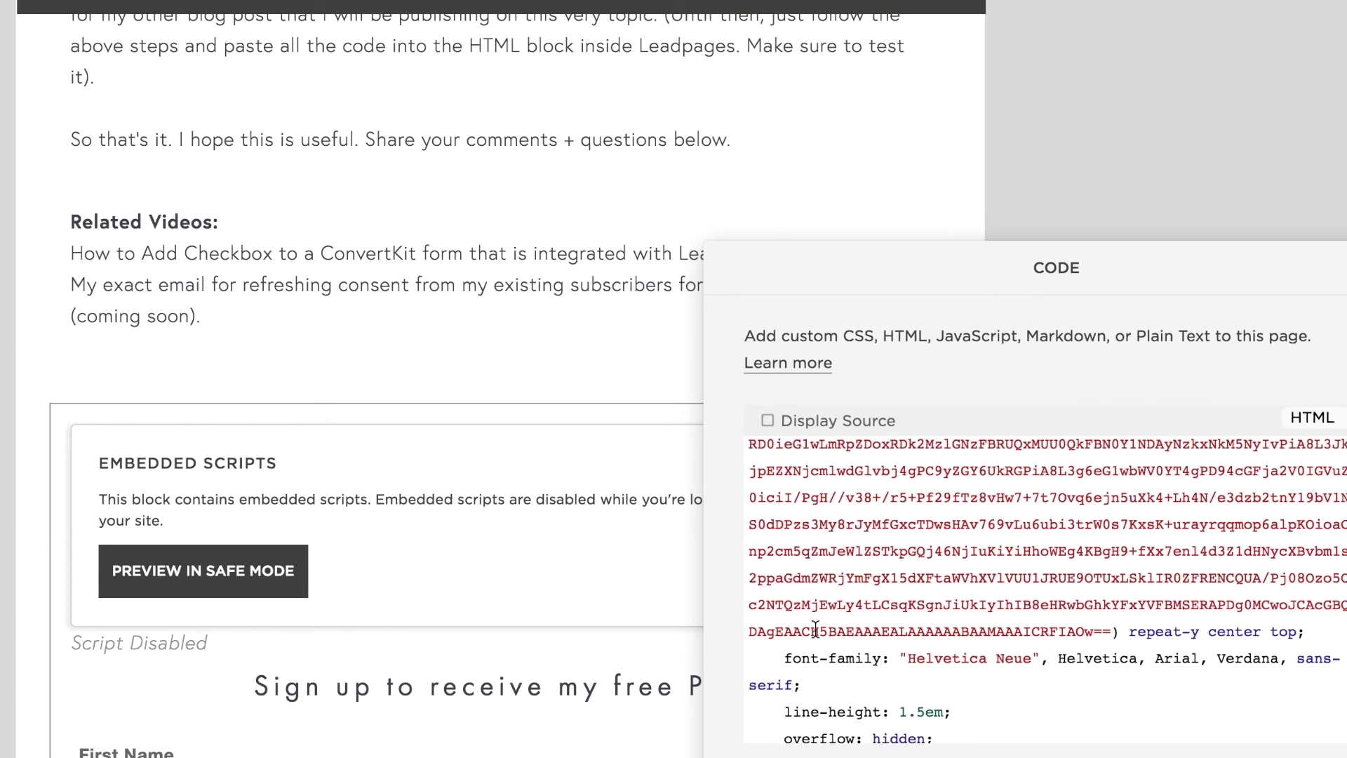
{"action": "scroll", "coordinate": [816, 629], "scroll_direction": "up", "scroll_amount": 6}
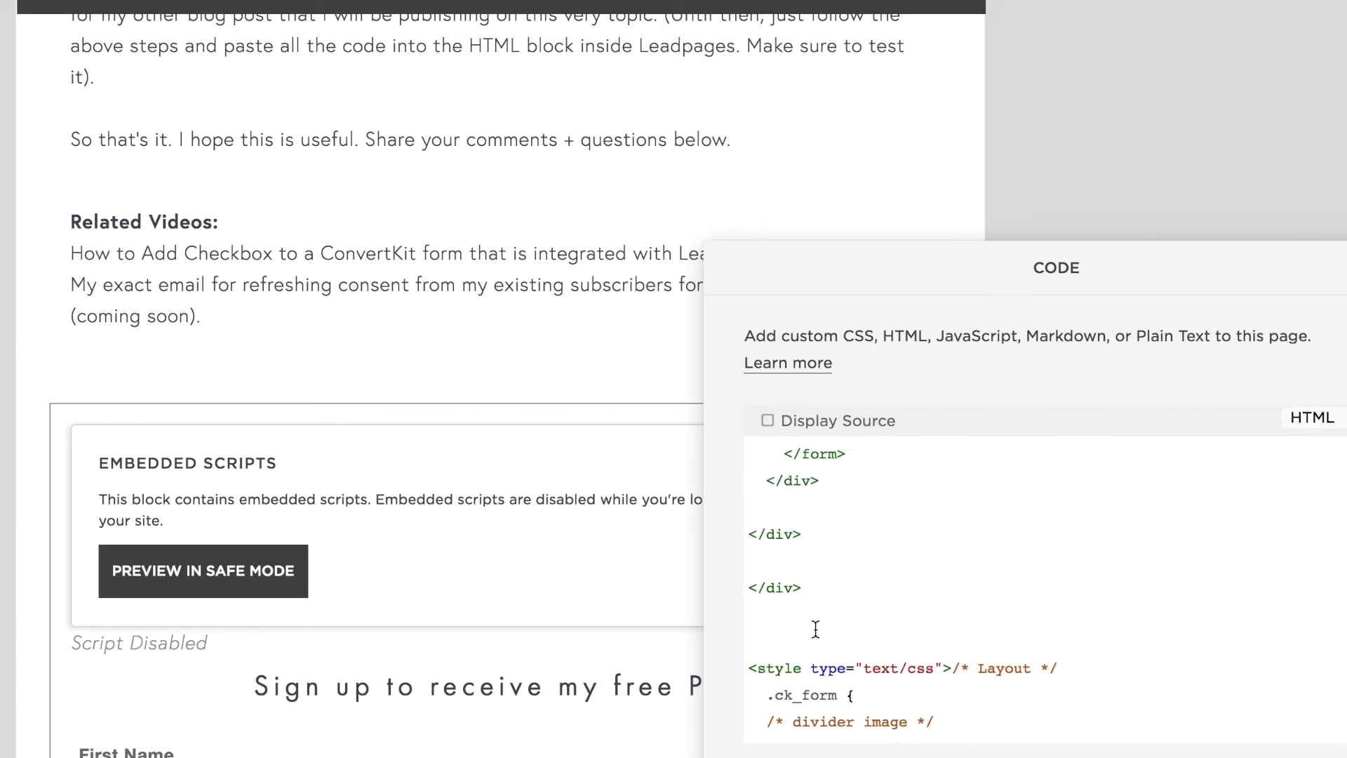
{"action": "scroll", "coordinate": [816, 630], "scroll_direction": "up", "scroll_amount": 5}
- Select the Subscribe button markup and put the caret on the line above it
{"action": "left_click_drag", "start_coordinate": [801, 562], "coordinate": [984, 613]}
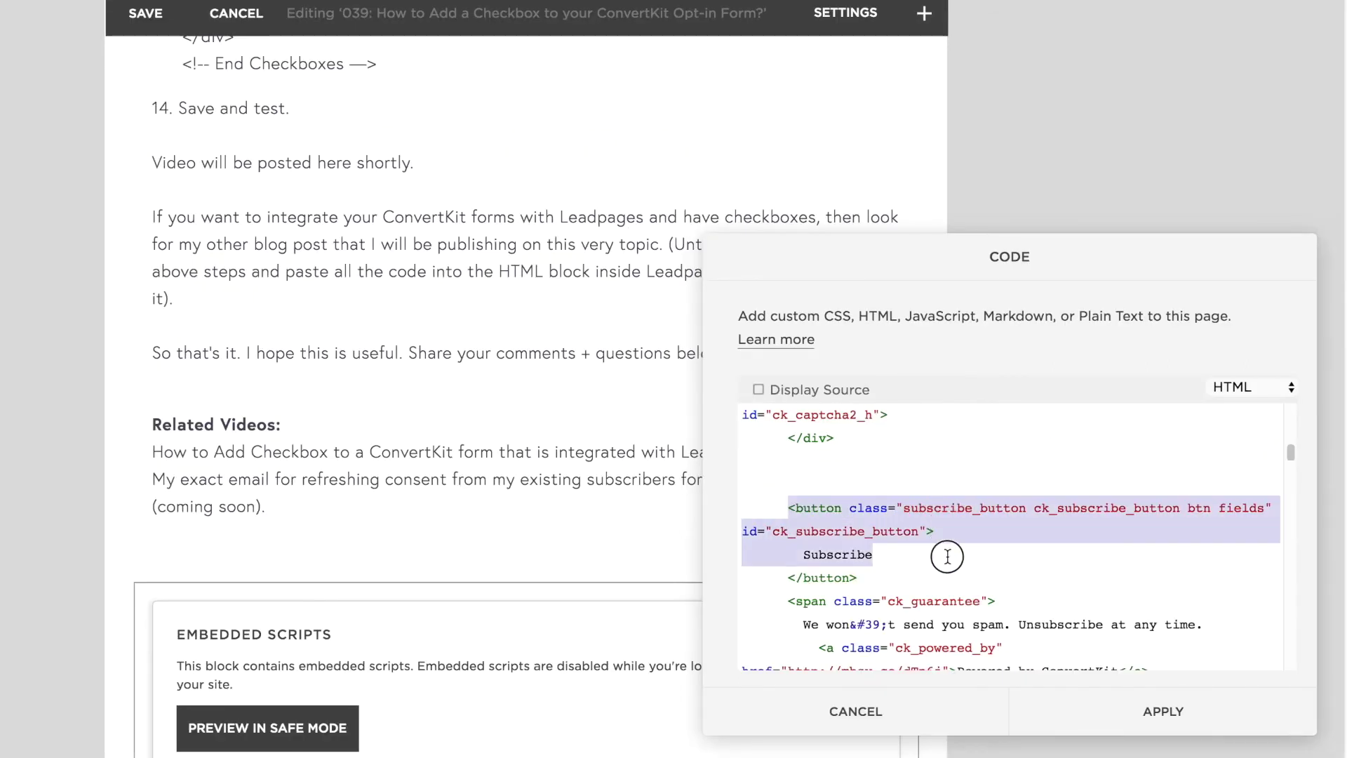
{"action": "left_click_drag", "start_coordinate": [947, 556], "coordinate": [947, 577]}
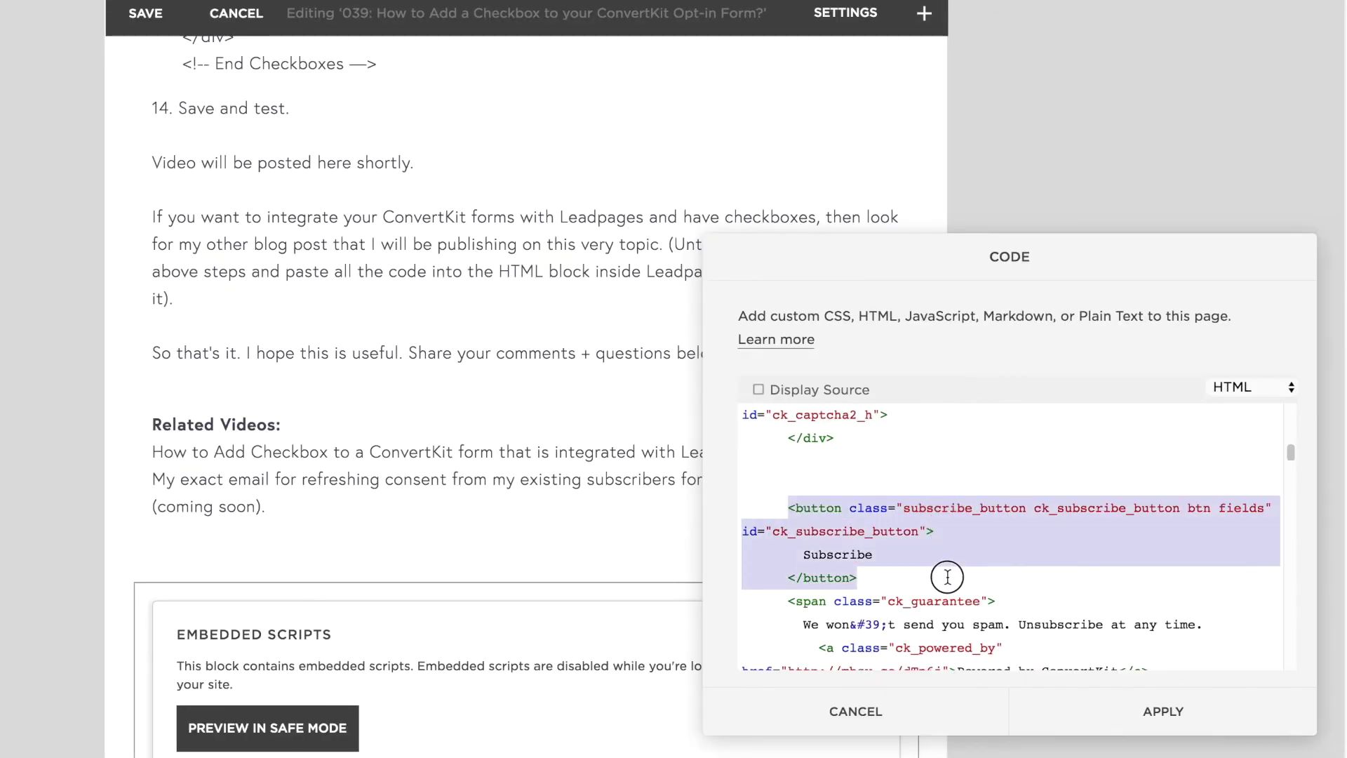
{"action": "left_click", "coordinate": [931, 473]}
- Add an empty line above the button markup and copy the Begin–End Checkboxes code from the blog
{"action": "key", "text": "Return"}
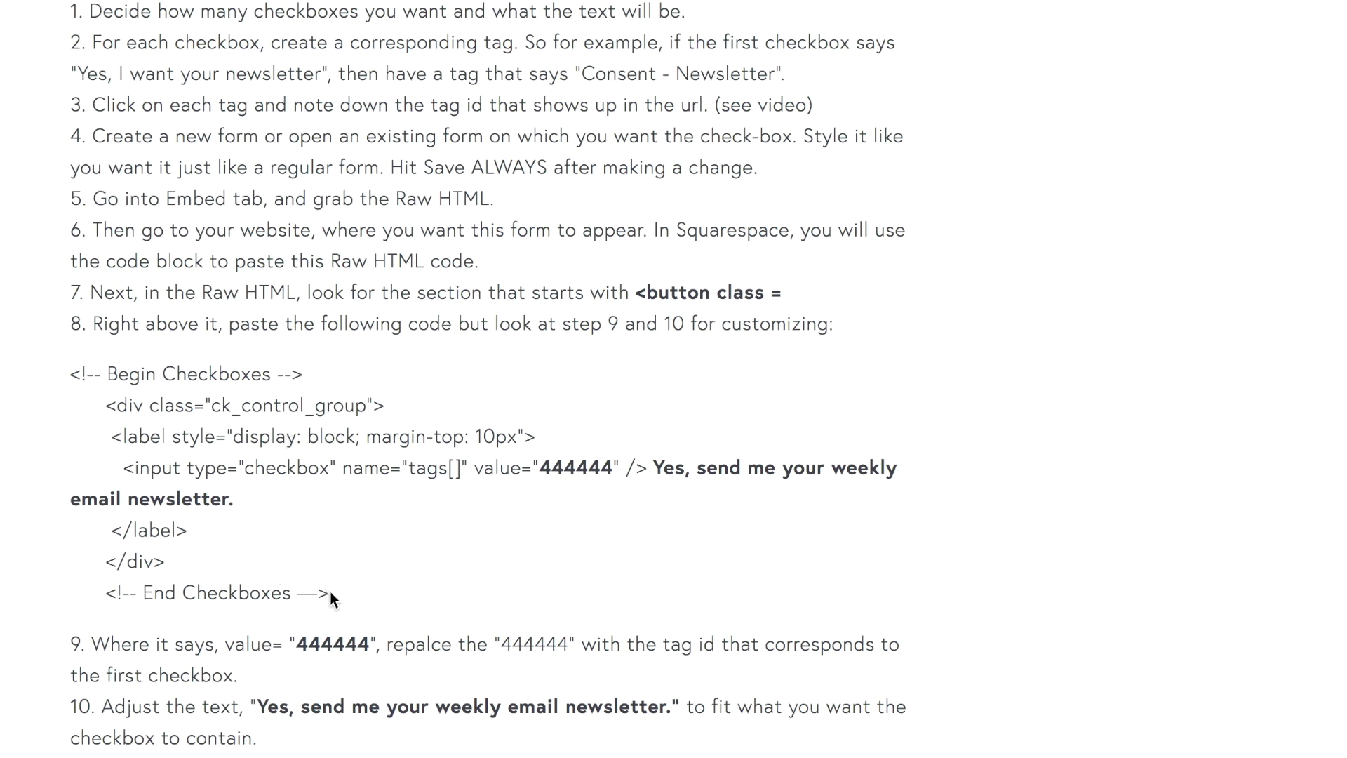
{"action": "left_click_drag", "start_coordinate": [330, 593], "coordinate": [70, 388]}
{"action": "key", "text": "super+c"}
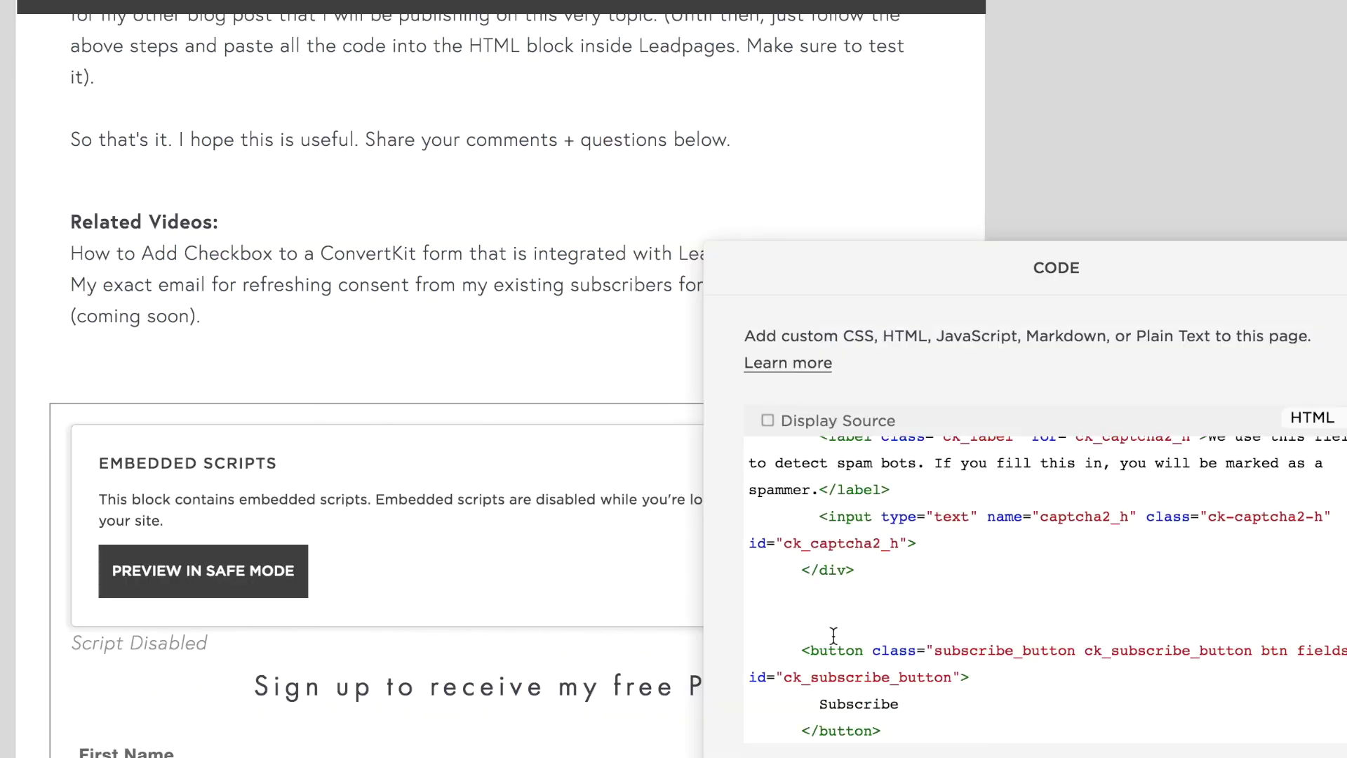
{"action": "scroll", "coordinate": [834, 632], "scroll_direction": "down", "scroll_amount": 1}
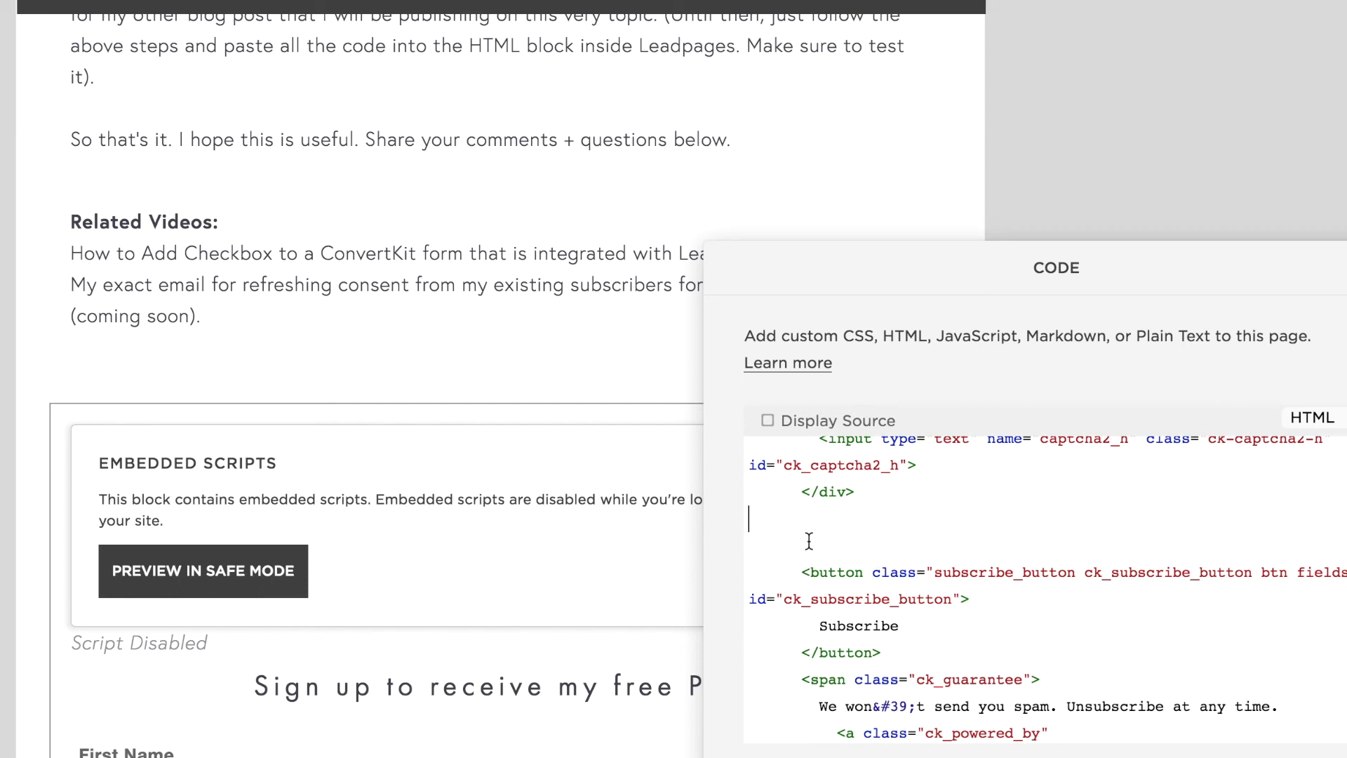
- Paste the checkbox code above the Subscribe button and change its tag value 444444 to 491770
{"action": "key", "text": "super+v"}
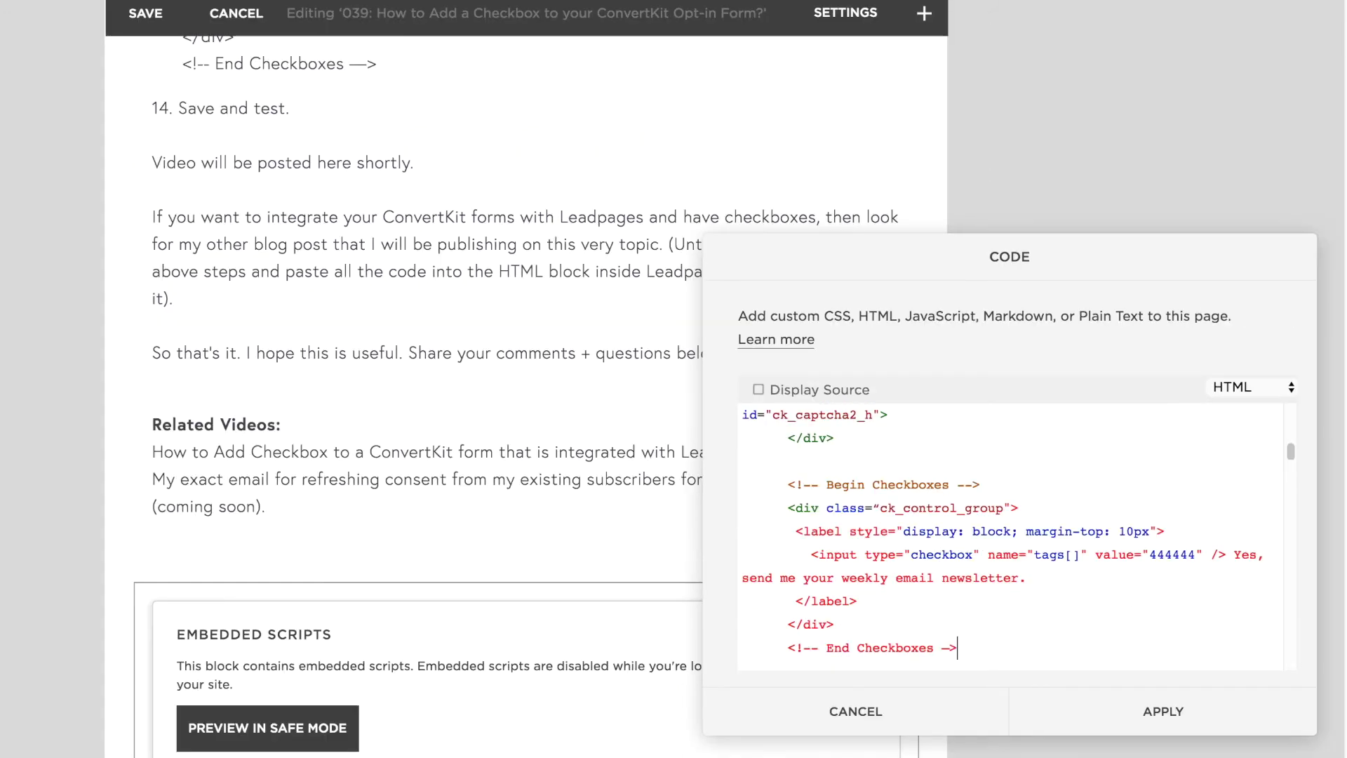
{"action": "scroll", "coordinate": [939, 598], "scroll_direction": "down", "scroll_amount": 1}
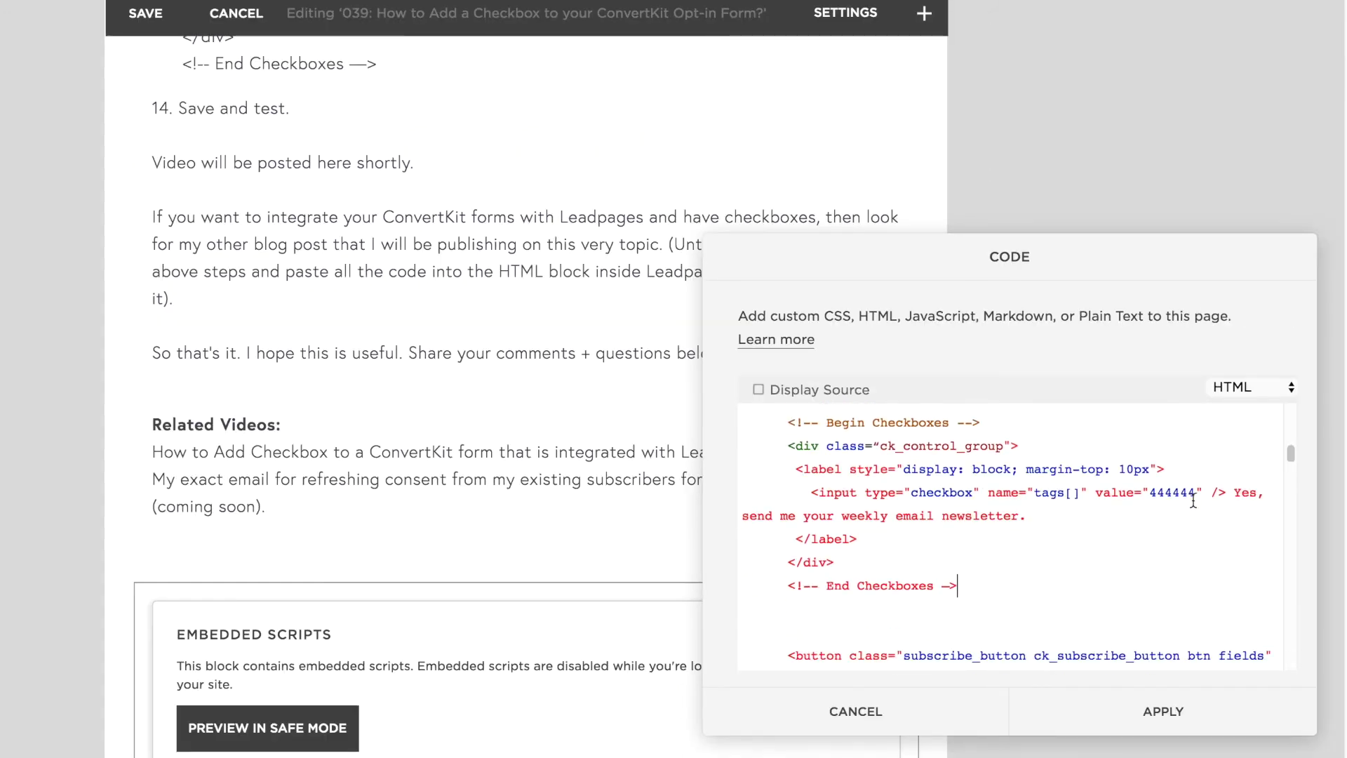
{"action": "left_click_drag", "start_coordinate": [1196, 496], "coordinate": [1154, 496]}
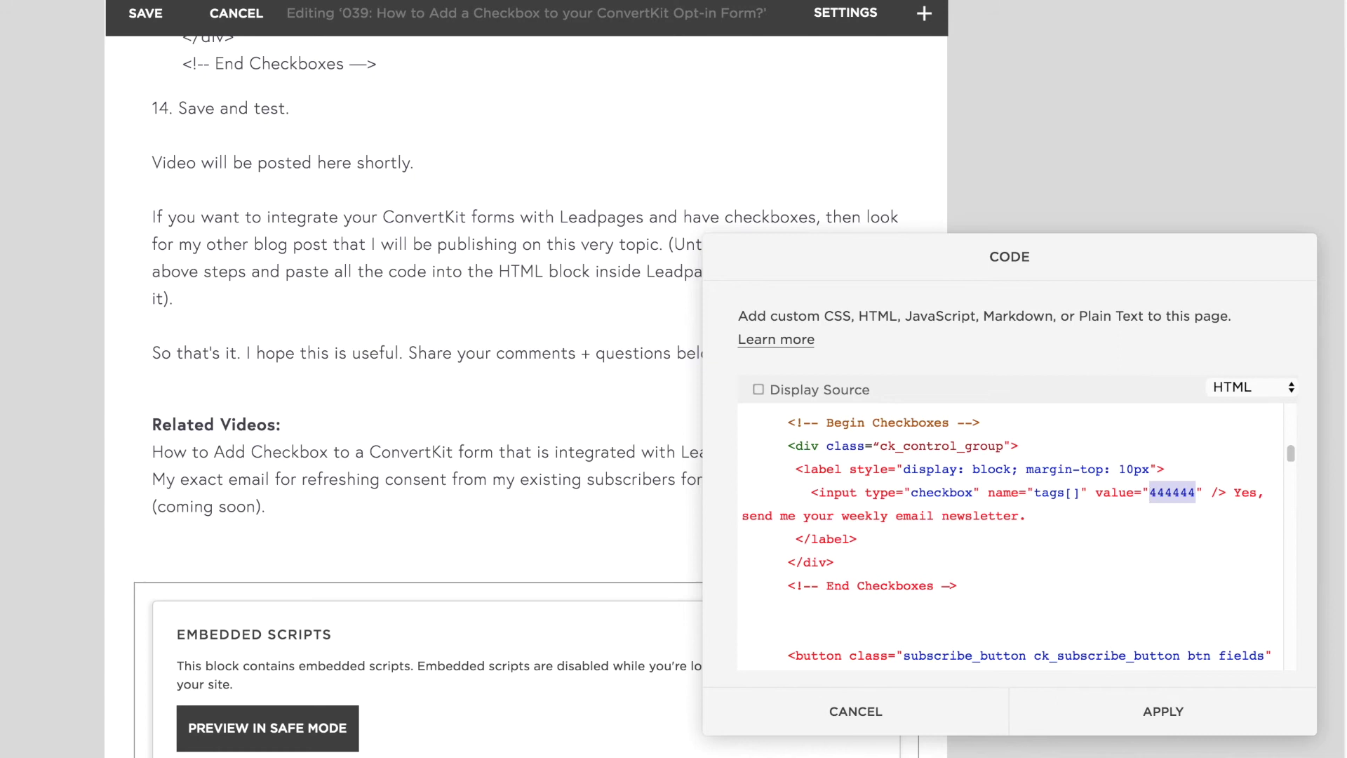
{"action": "left_click_drag", "start_coordinate": [1197, 495], "coordinate": [1153, 494]}
{"action": "type", "text": "491770"}
- Try adding 'and marketing offers' to the label, remove it again, and apply the code
{"action": "left_click_drag", "start_coordinate": [1240, 493], "coordinate": [1241, 514]}
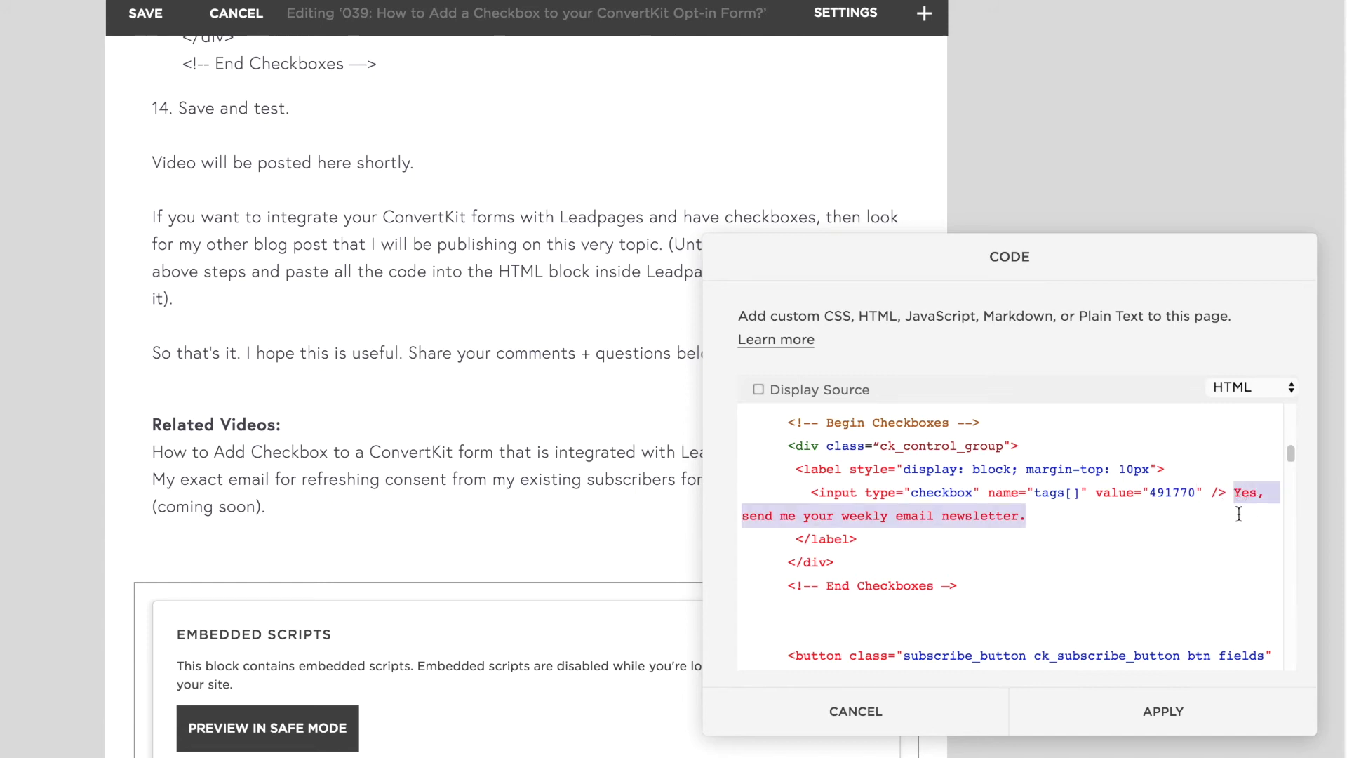
{"action": "left_click", "coordinate": [1132, 516]}
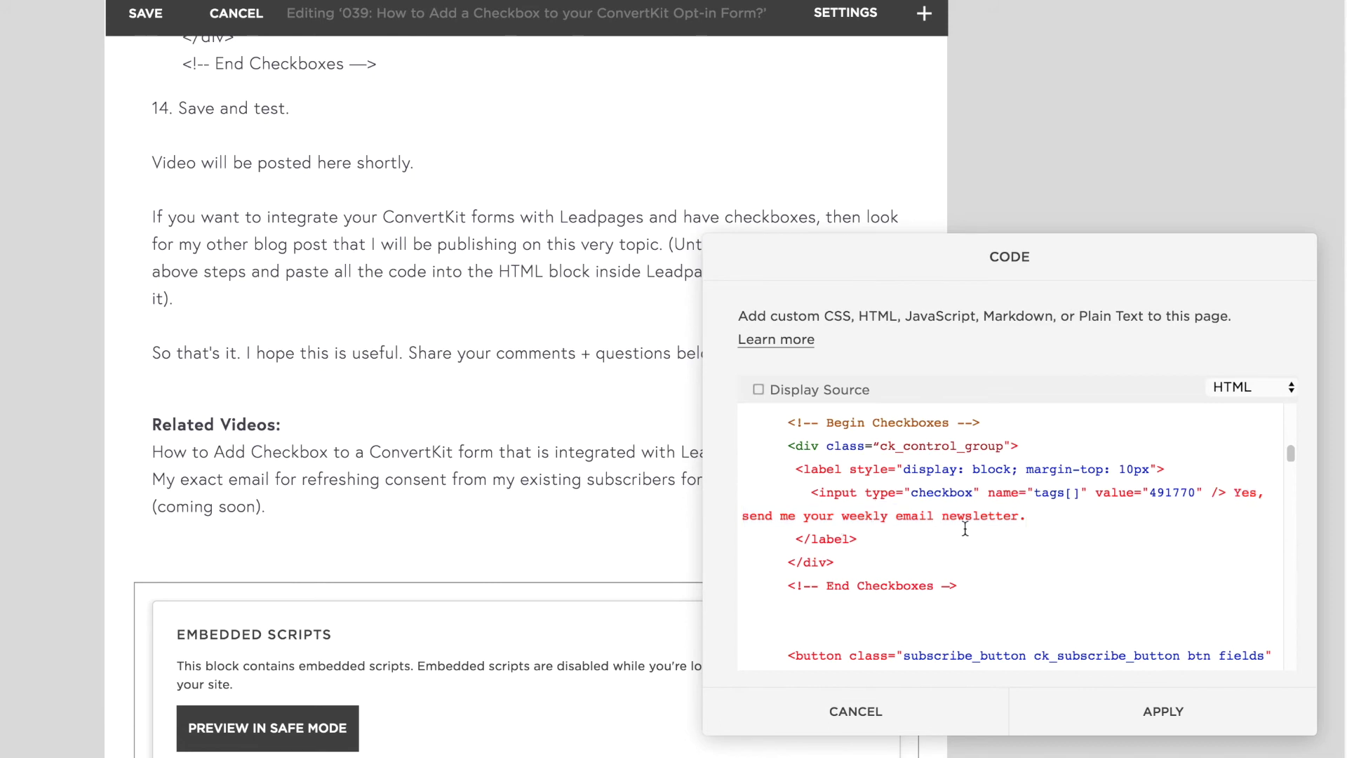
{"action": "left_click", "coordinate": [1021, 516]}
{"action": "type", "text": "and marketing offers"}
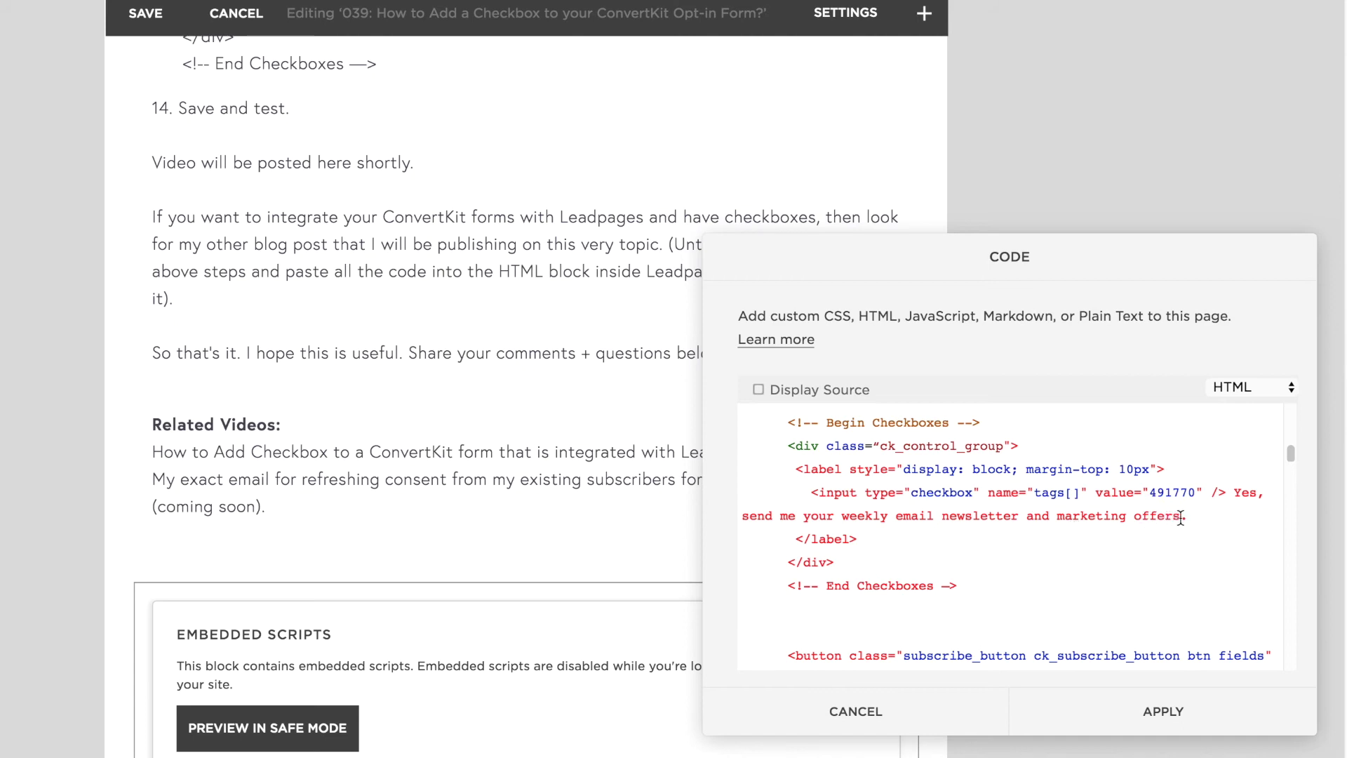
{"action": "left_click_drag", "start_coordinate": [1181, 517], "coordinate": [1021, 517]}
{"action": "key", "text": "BackSpace"}
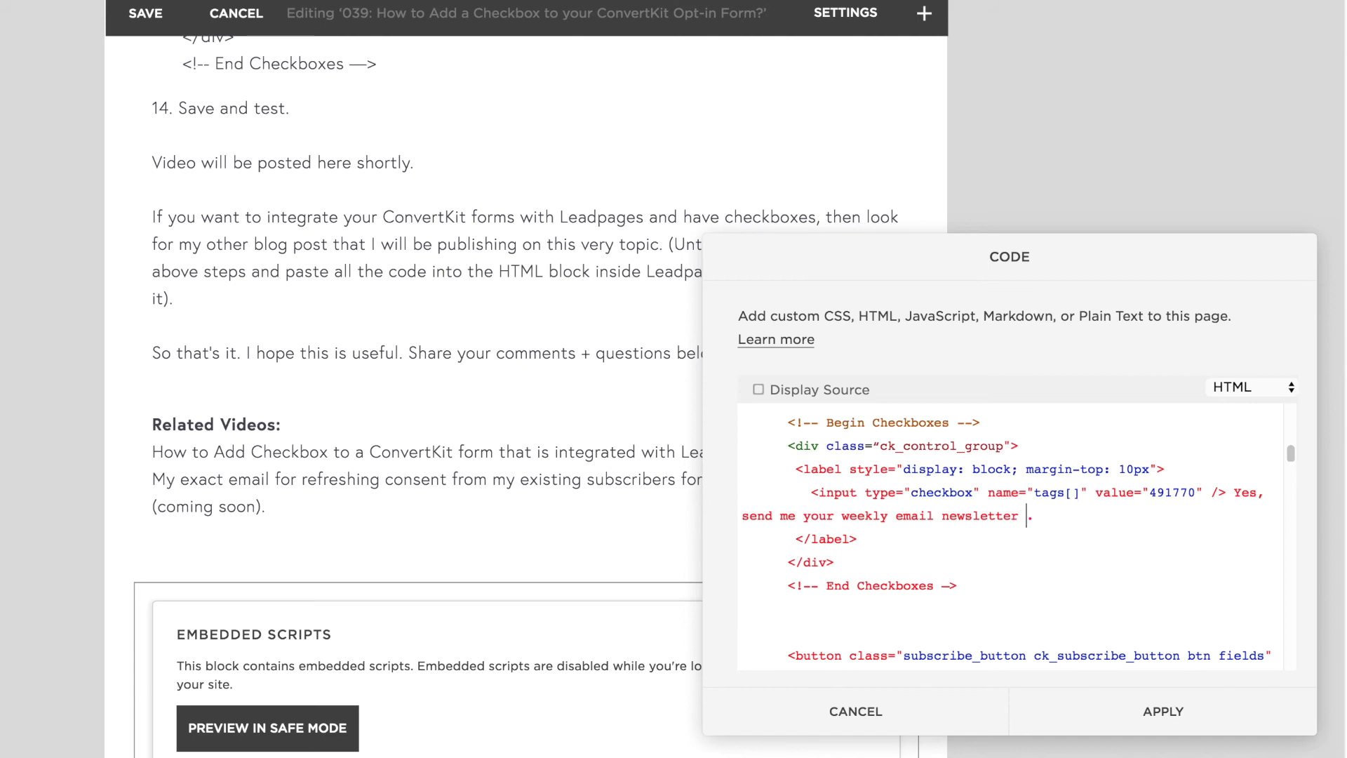
{"action": "left_click", "coordinate": [1117, 728]}
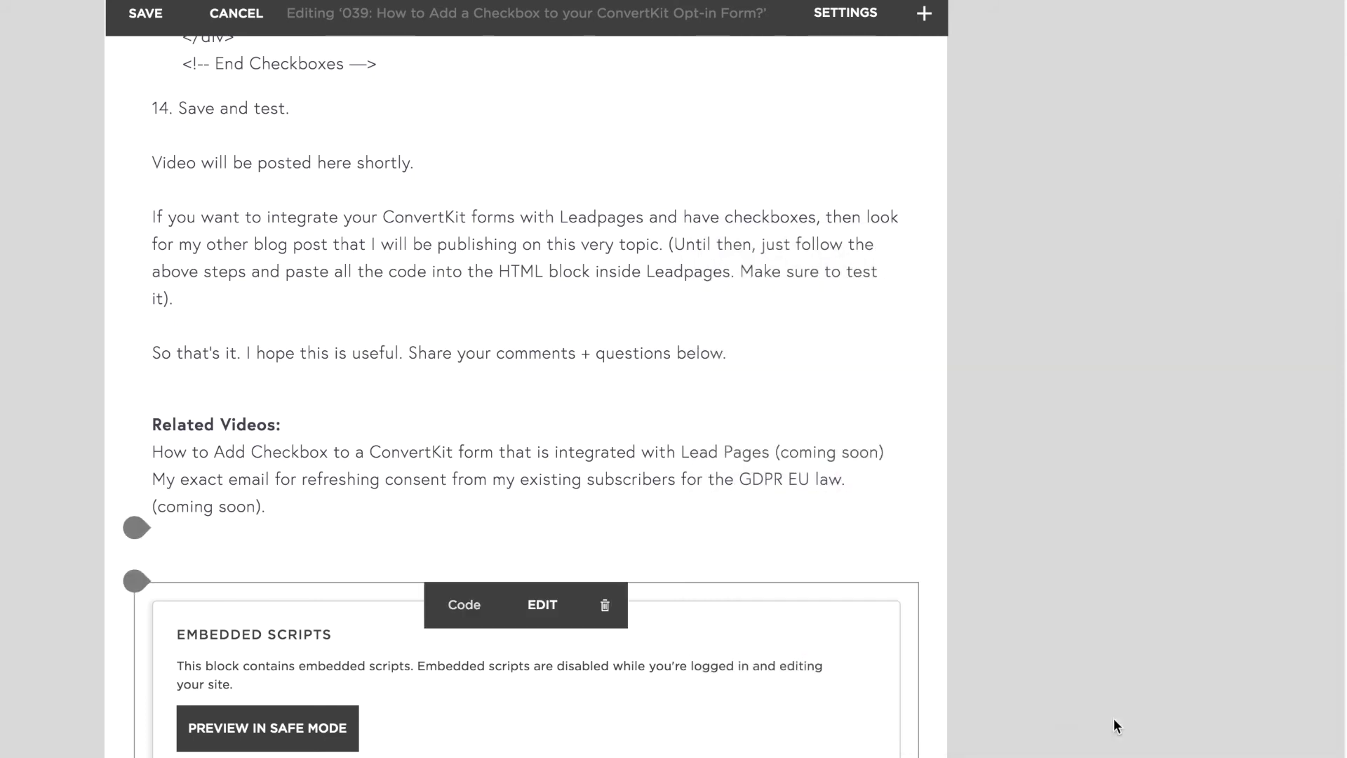
- Scroll down Post 039 to the embedded ConvertKit signup form and its weekly newsletter checkbox
{"action": "scroll", "coordinate": [1123, 716], "scroll_direction": "down", "scroll_amount": 6}
{"action": "scroll", "coordinate": [765, 491], "scroll_direction": "down", "scroll_amount": 3}
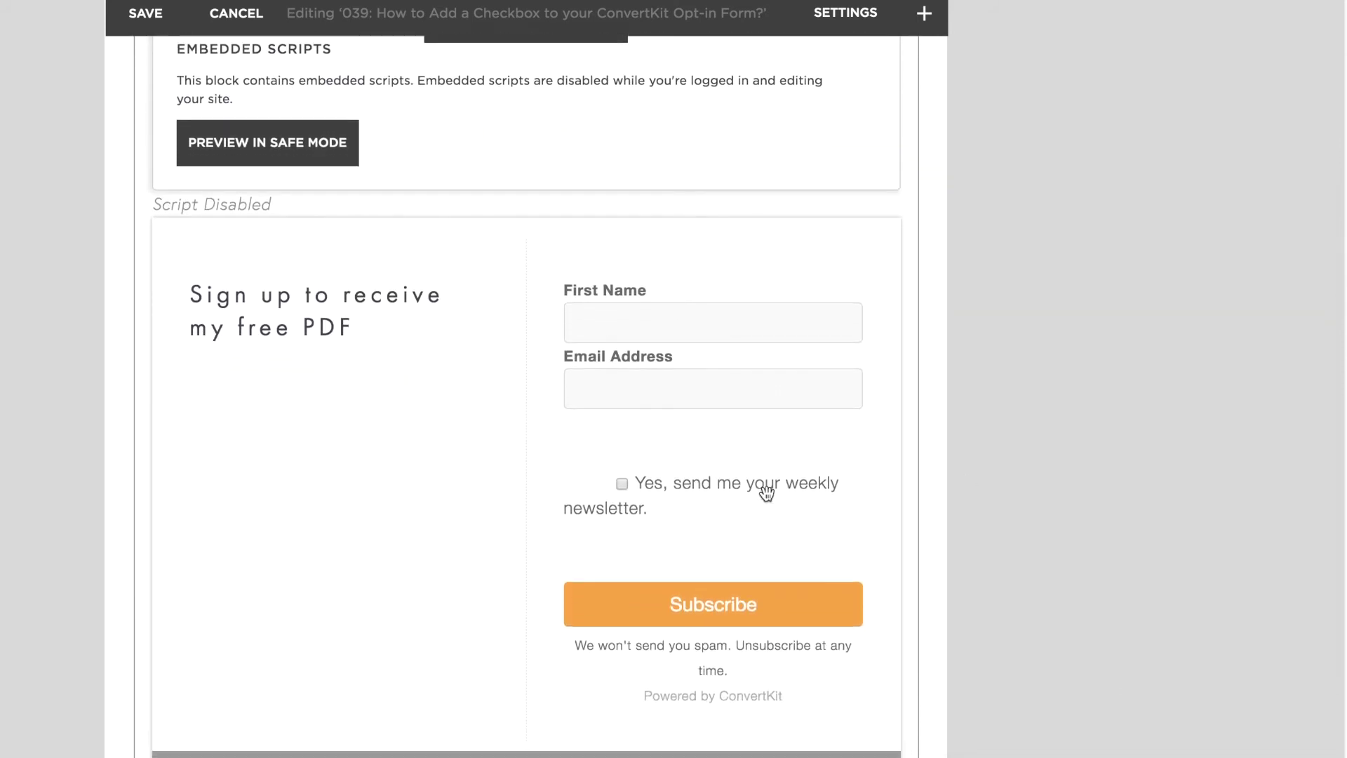